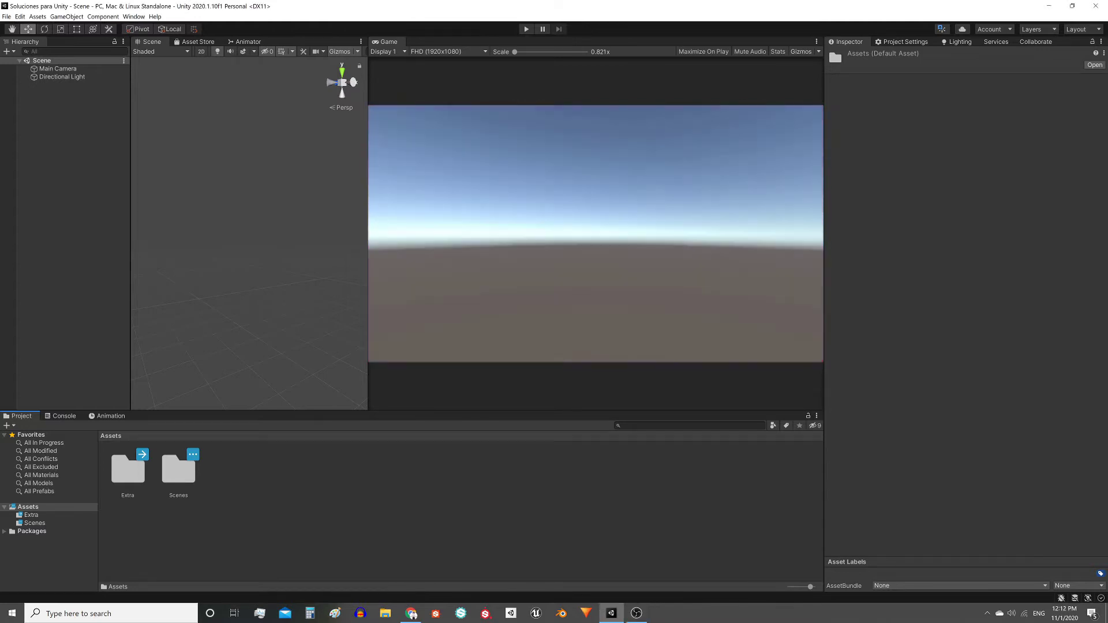
Step: Import the GDT-Fade-Effect custom package into the project's Assets
right_click(246, 479)
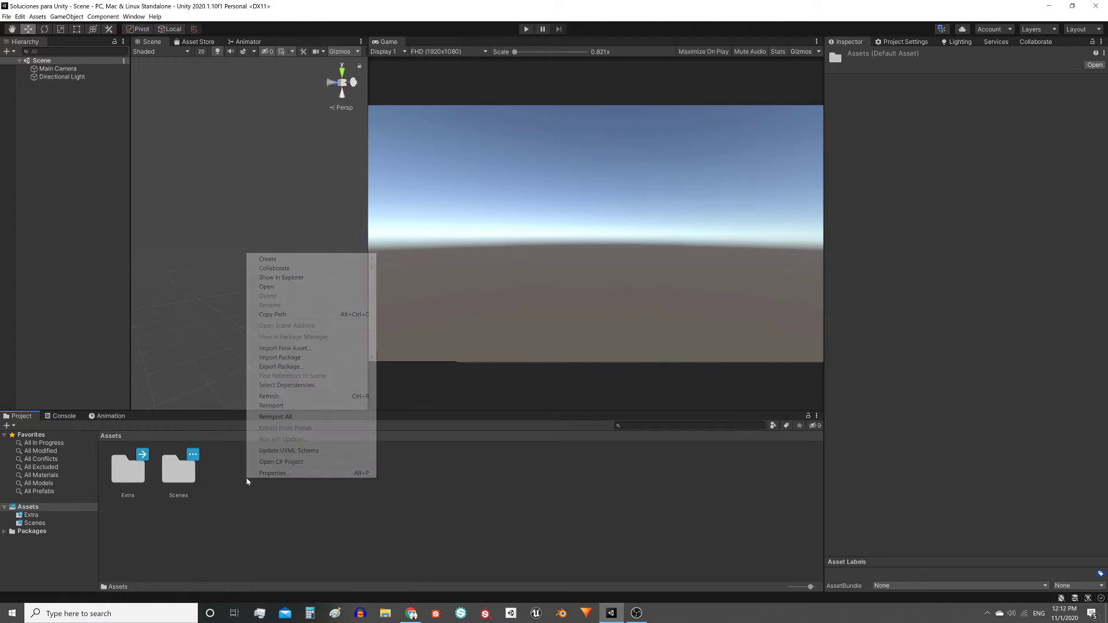
mouse_move(346, 358)
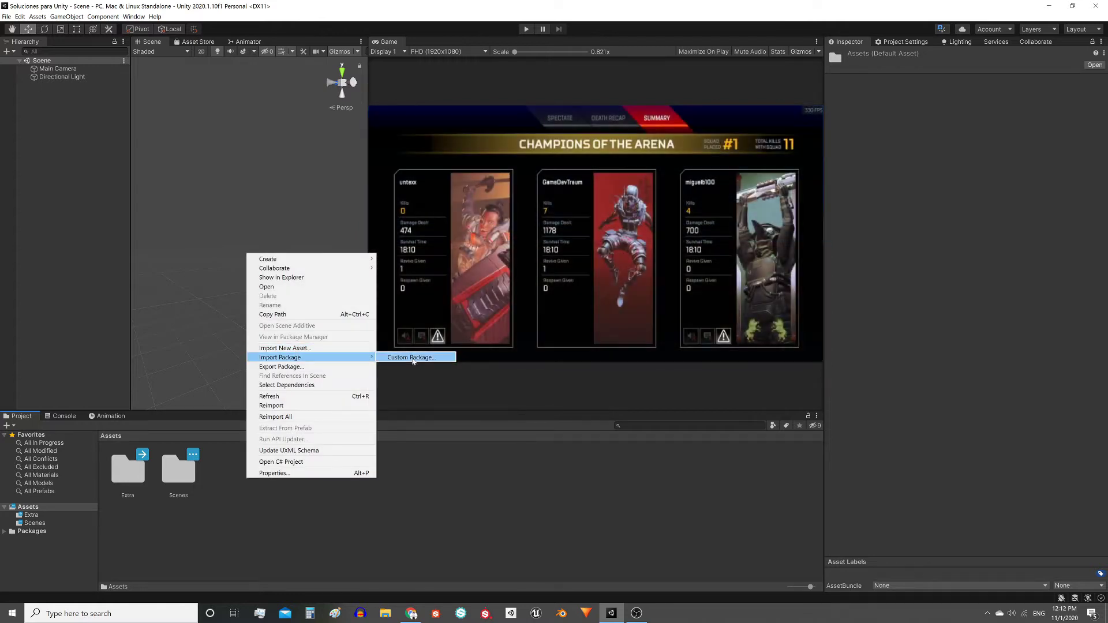
left_click(413, 358)
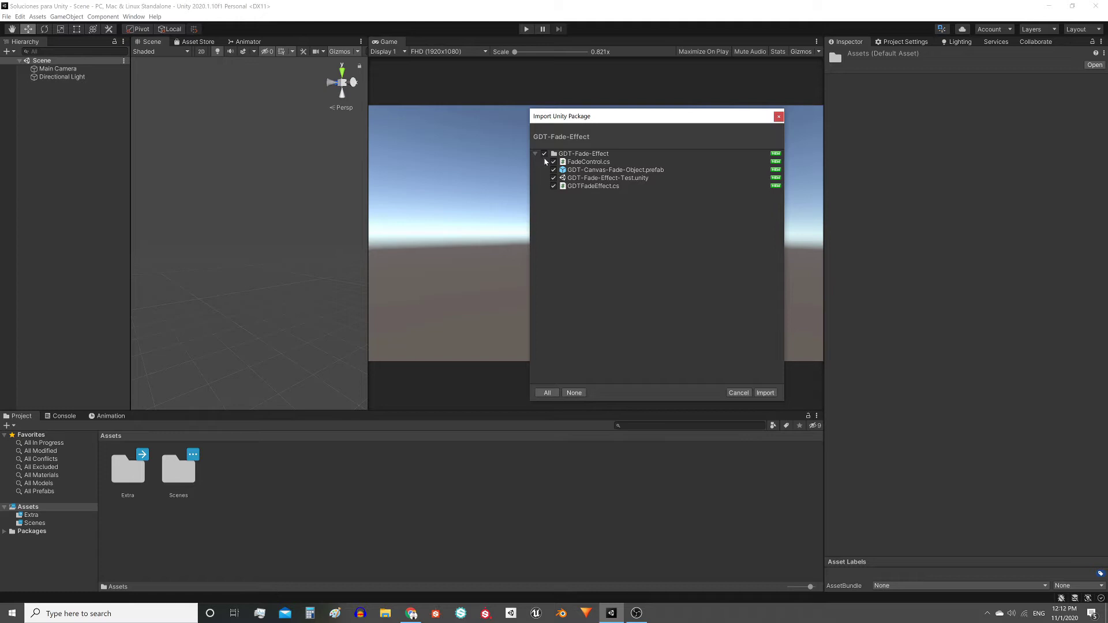
left_click(542, 153)
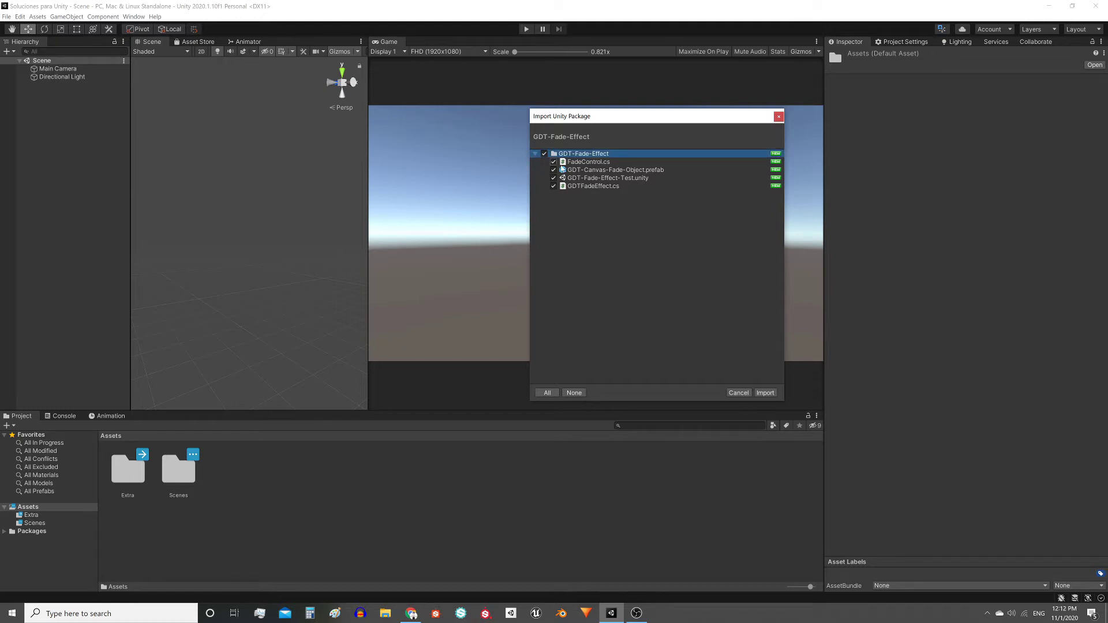
left_click(765, 393)
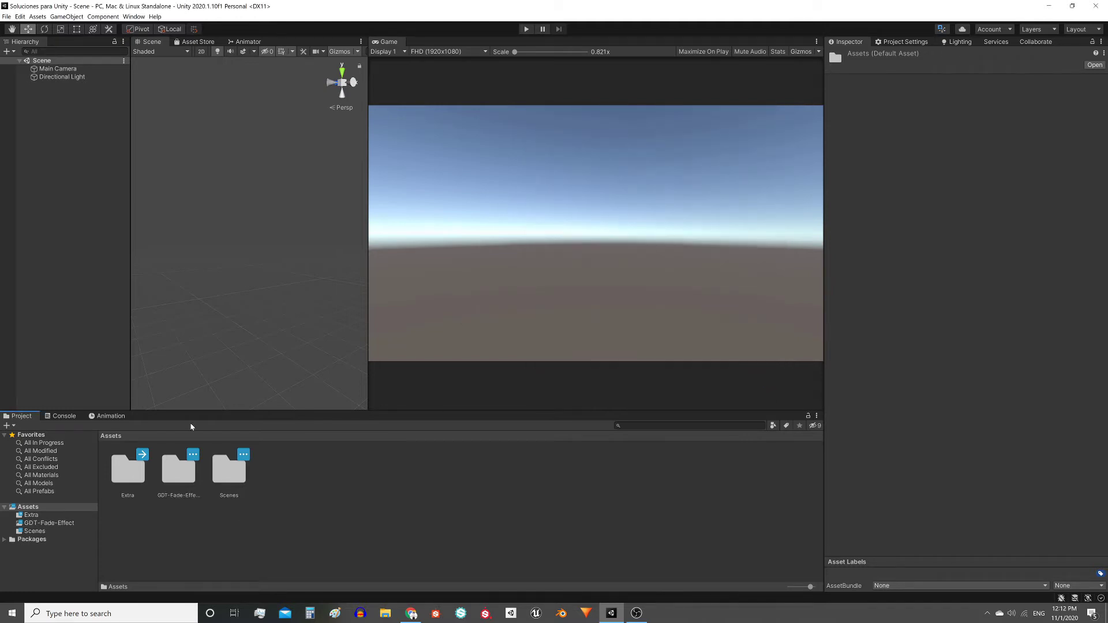
Step: Inspect the FadeControl and GDTFadeEffect scripts, GDT-Canvas-Fade-Object prefab and GDT-Fade-Effect-Test scene
double_click(167, 476)
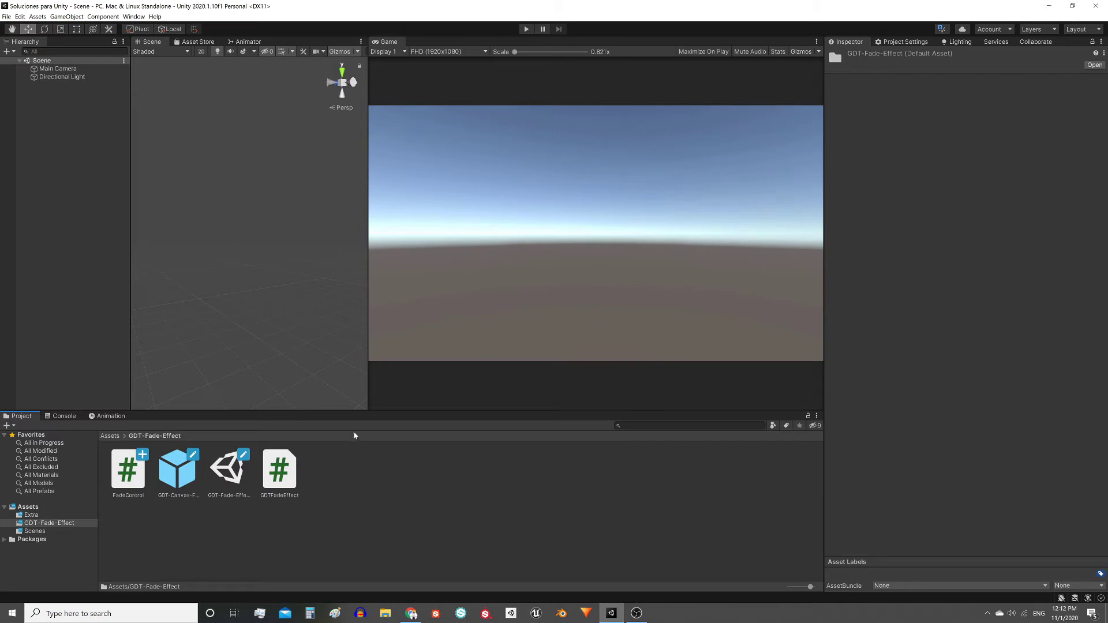
left_click(128, 470)
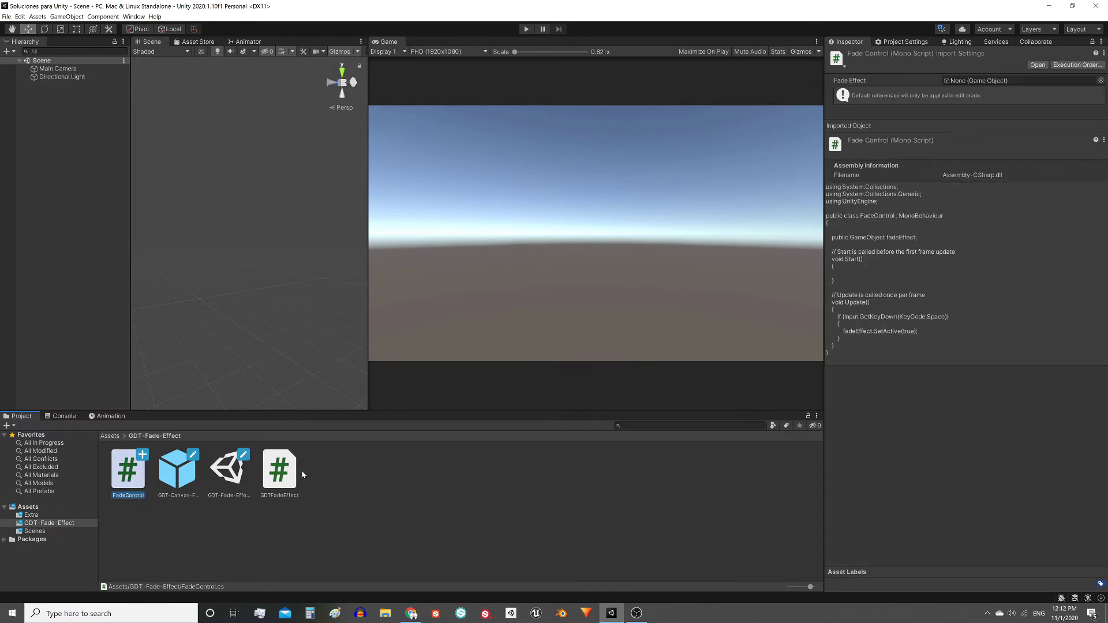
left_click(283, 484, "ctrl")
left_click(283, 486)
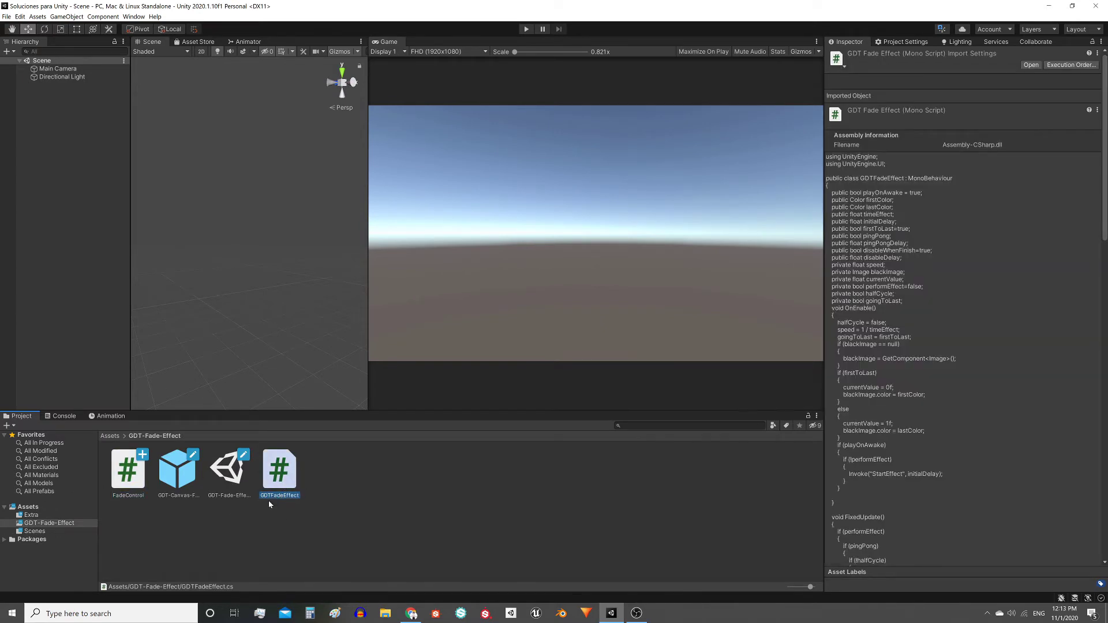
left_click(127, 486)
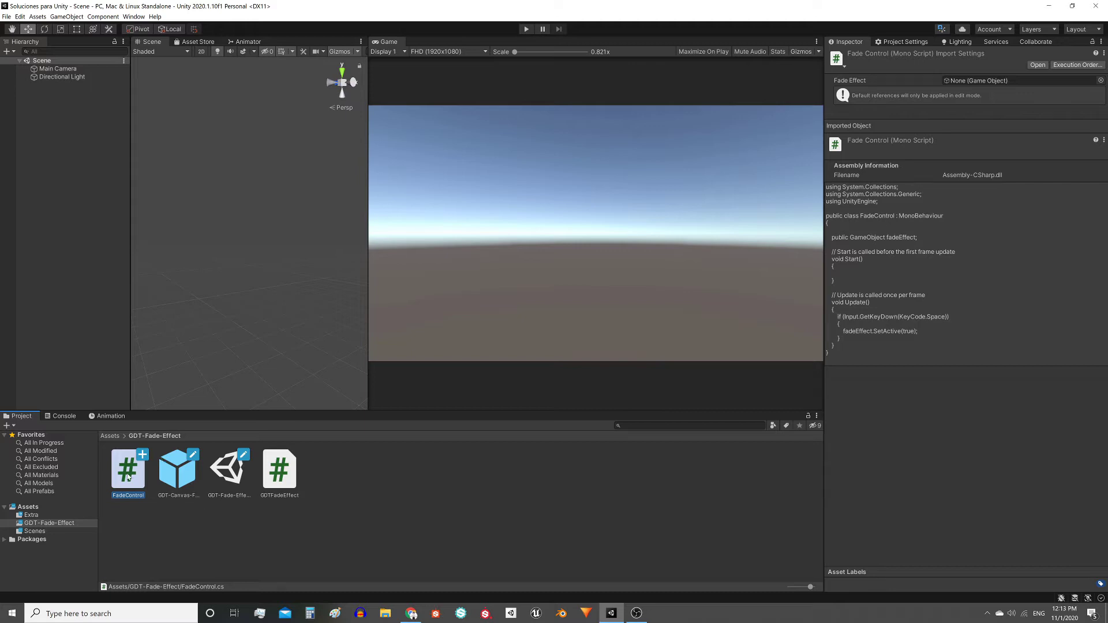
left_click(176, 482)
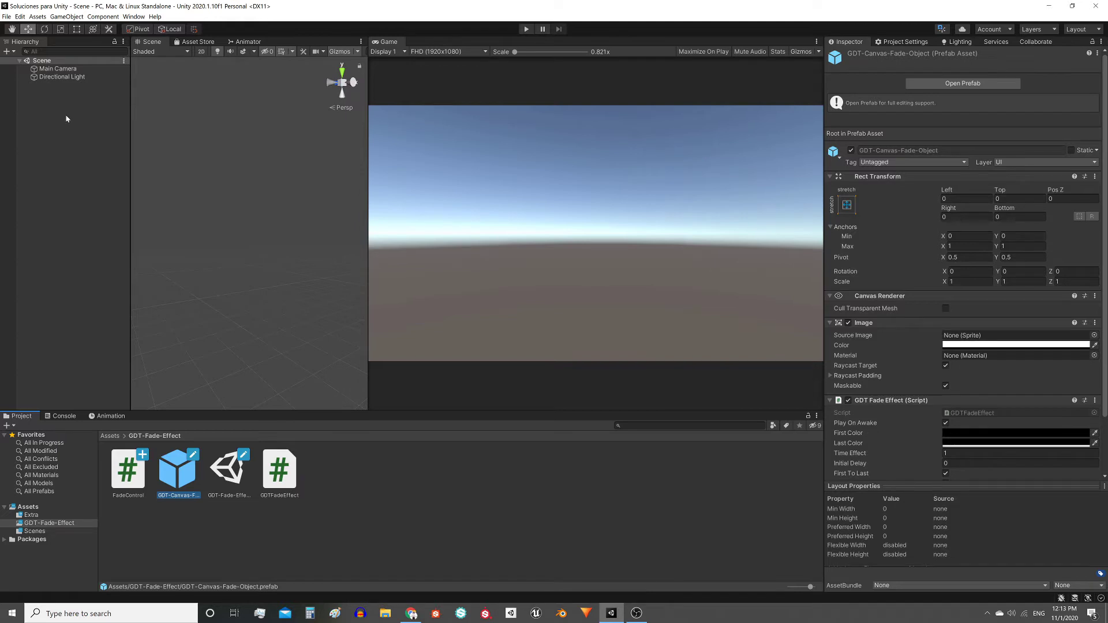
left_click(229, 470)
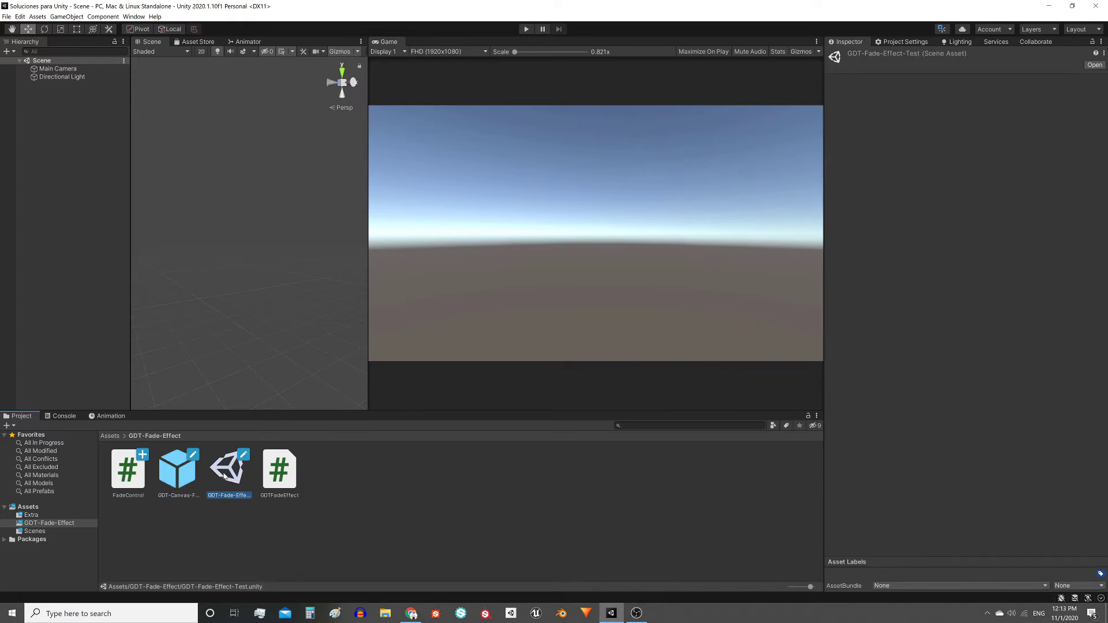
Step: Open the GDT-Fade-Effect-Test scene, play it to watch the fade, and expand Canvas
double_click(225, 476)
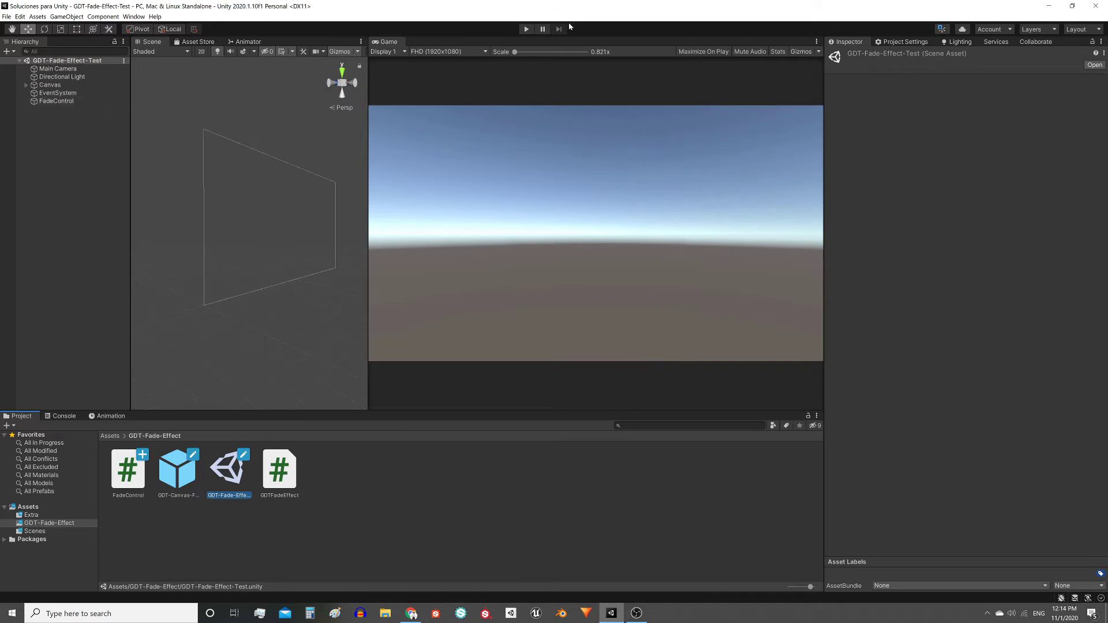
left_click(531, 30)
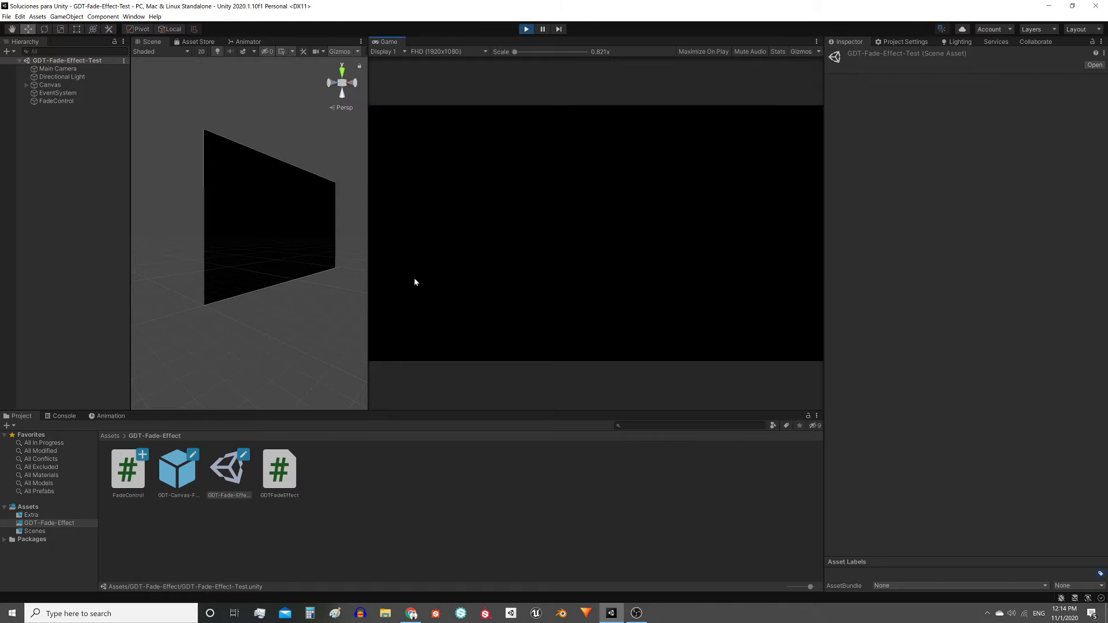
left_click(26, 85)
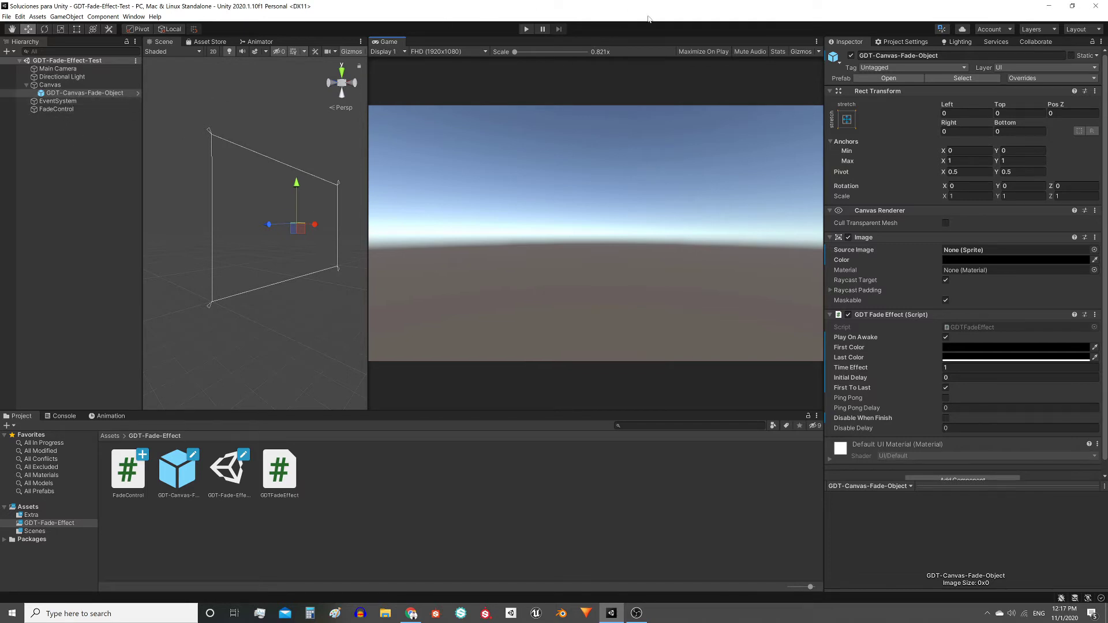
Step: Deactivate GDT-Canvas-Fade-Object, play the scene, and reactivate the object to replay the fade
left_click(66, 94)
key("alt+shift+a")
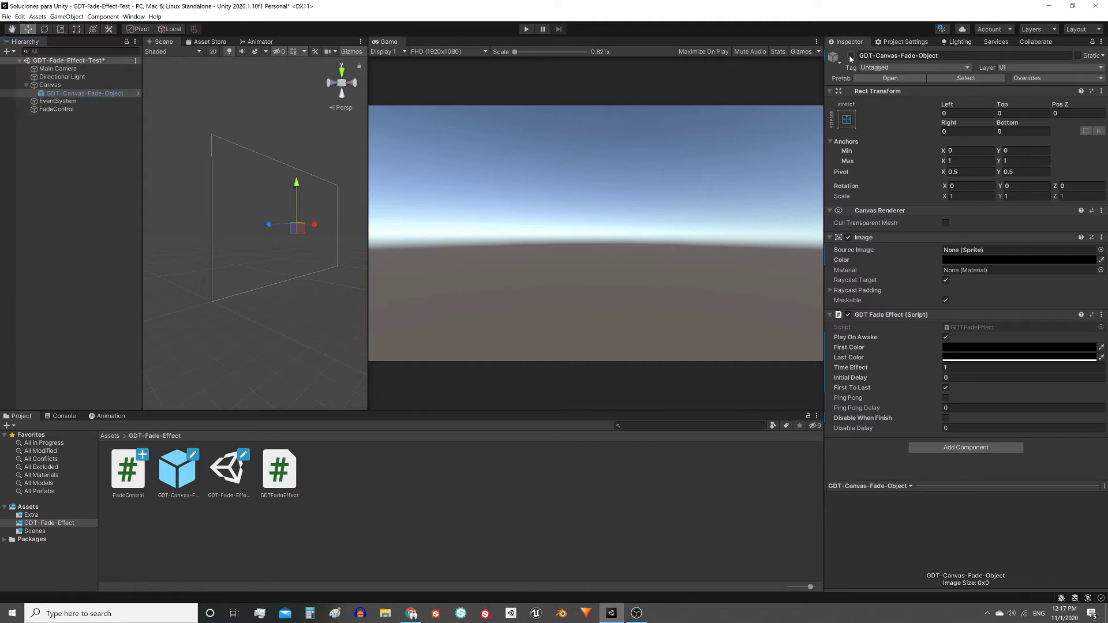
left_click(526, 29)
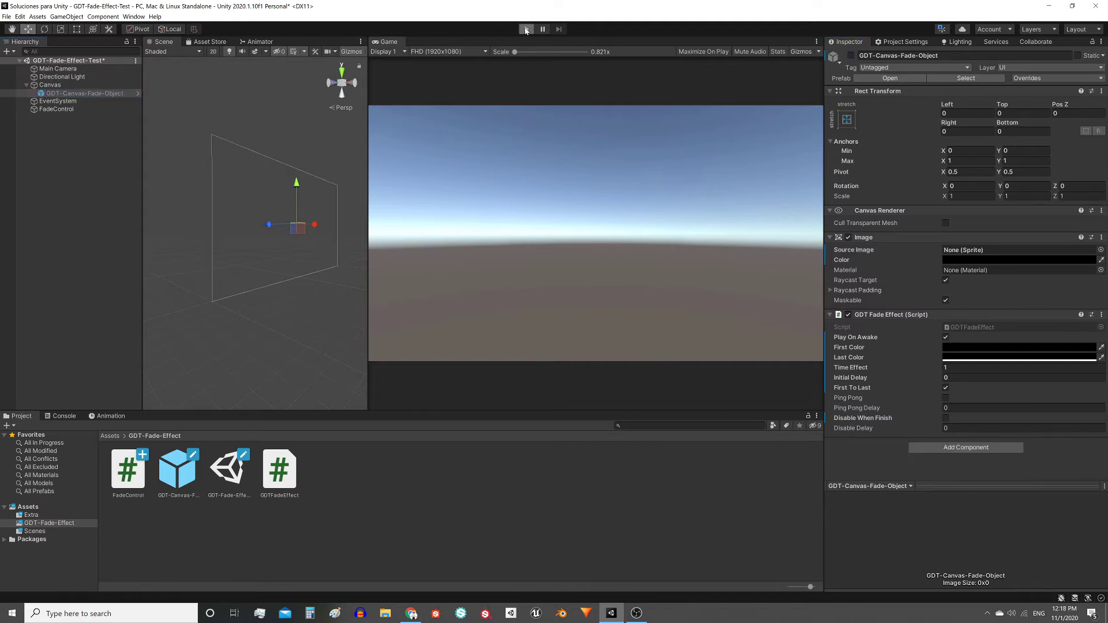
left_click(850, 56)
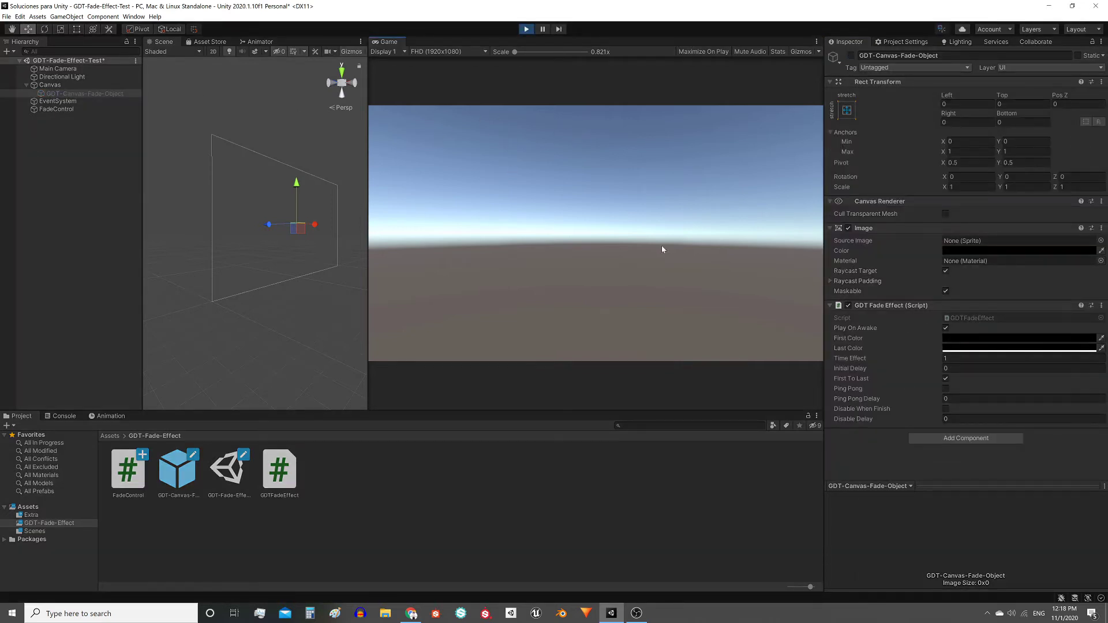
left_click(851, 55)
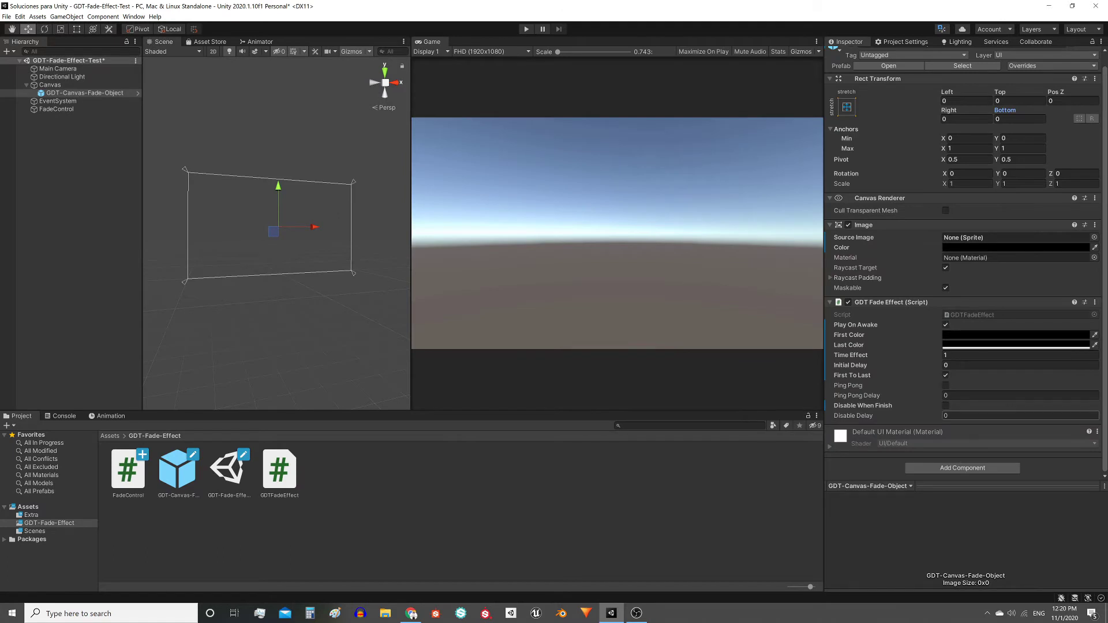
scroll(946, 329, "up", 1)
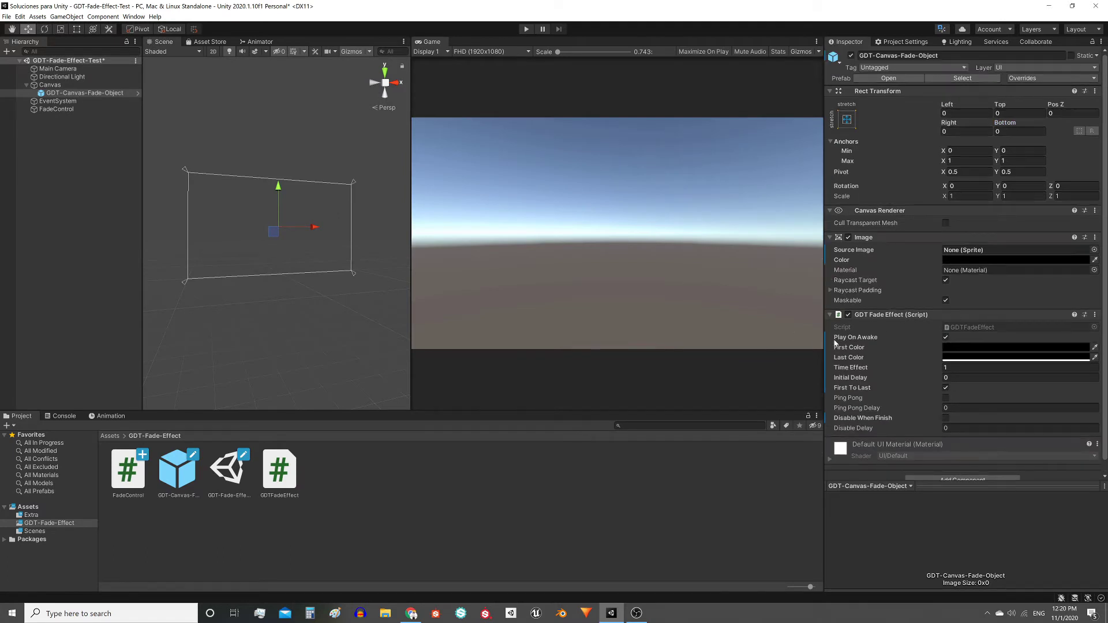
left_click(945, 338)
Step: Check FadeControl's components, then untick Play On Awake on GDT-Canvas-Fade-Object's fade effect
left_click(63, 110)
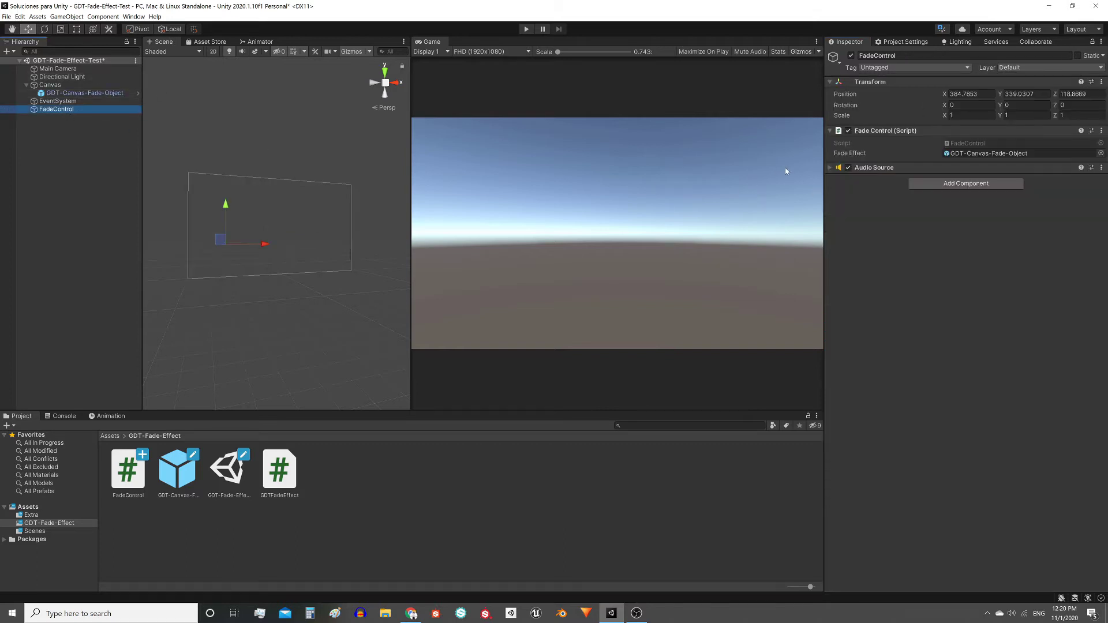
left_click(827, 167)
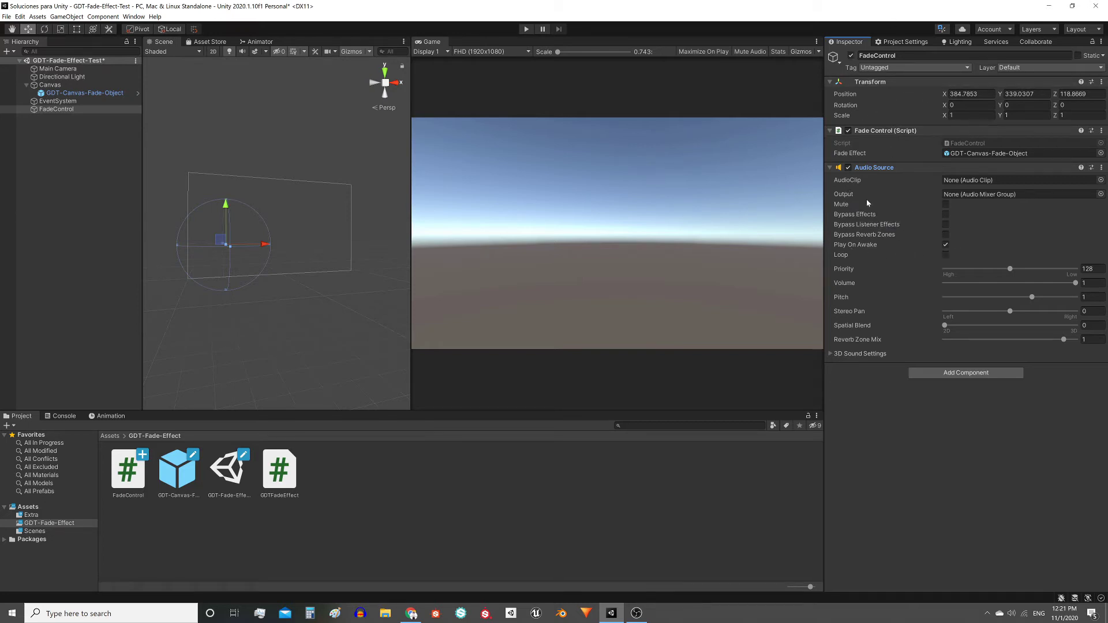
left_click(86, 93)
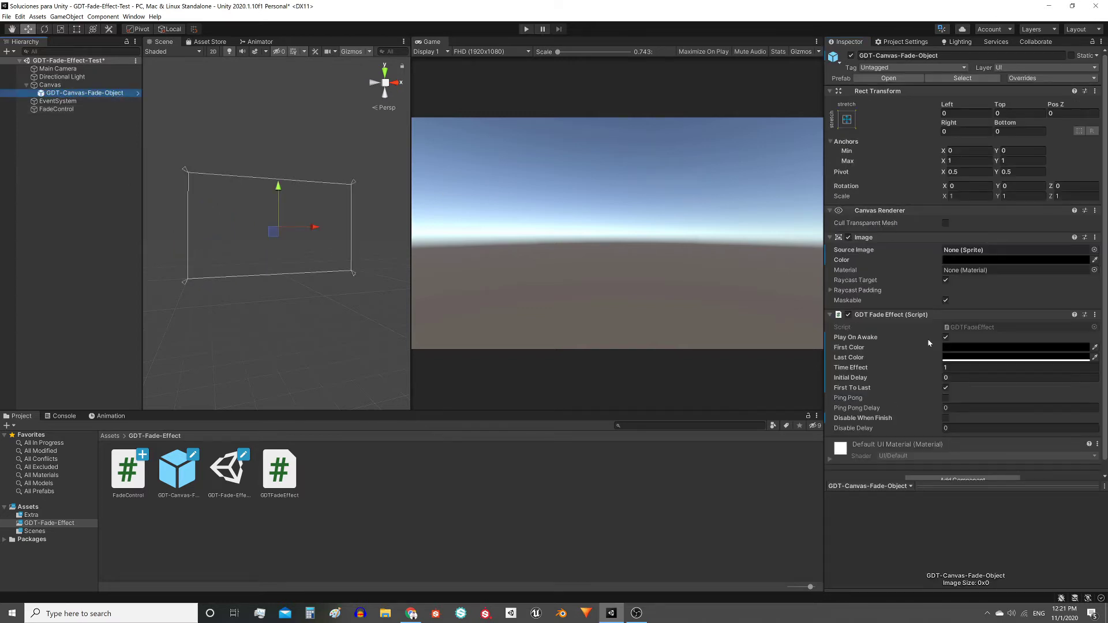
left_click(946, 339)
Step: In Play mode, toggle GDT-Canvas-Fade-Object, re-enable Play On Awake, and reactivate it to replay the fade
left_click(526, 29)
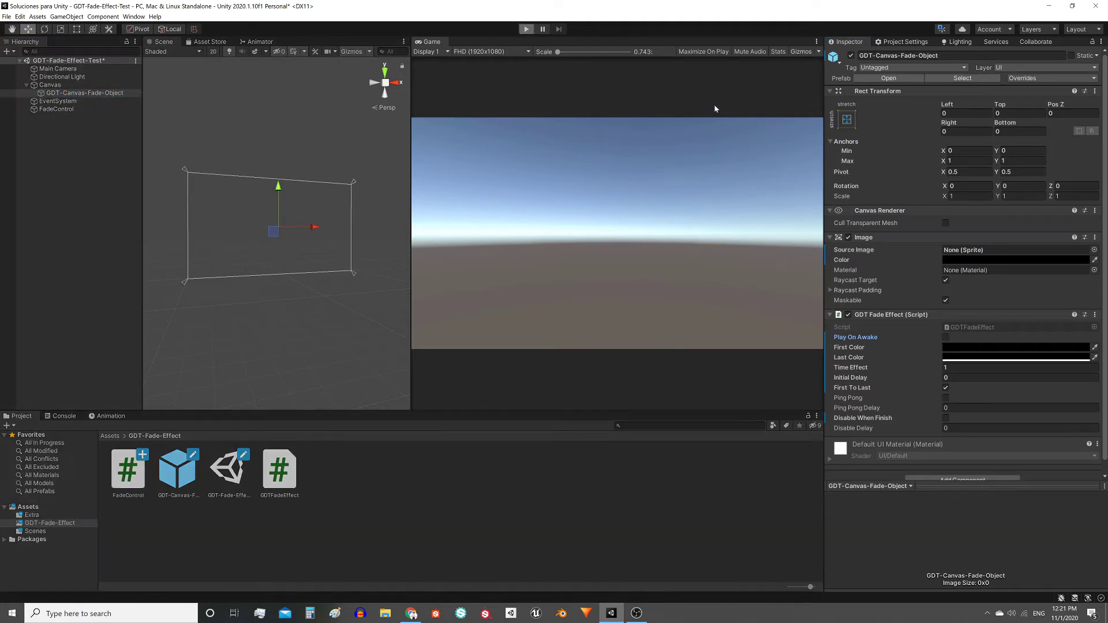
left_click(851, 56)
left_click(850, 55)
left_click(850, 55)
left_click(850, 55)
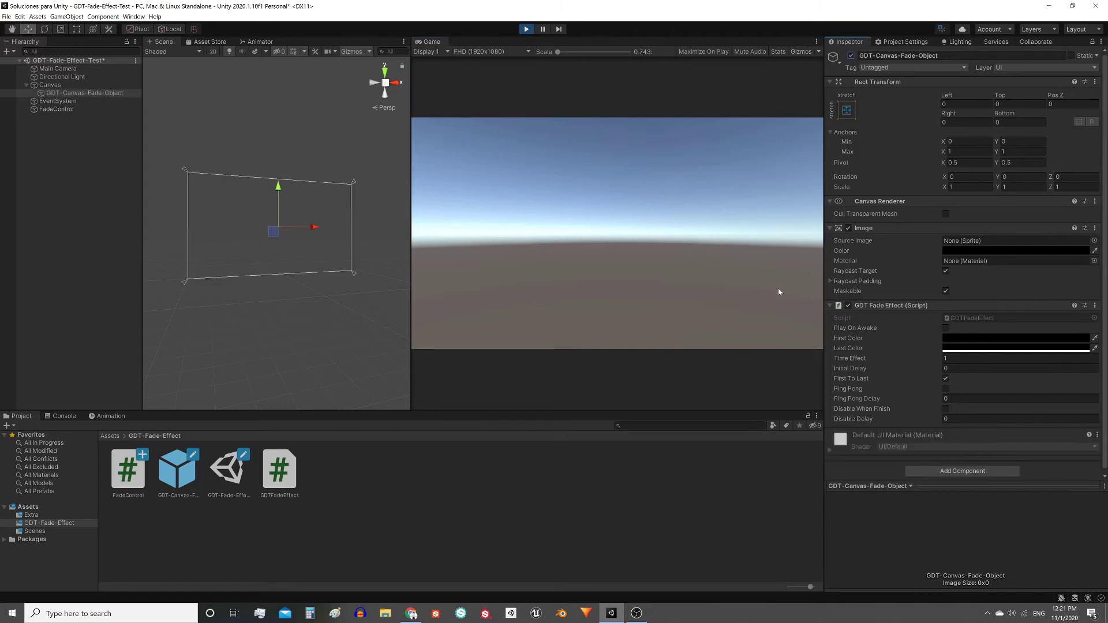
left_click(889, 330)
left_click(851, 55)
left_click(850, 55)
Step: Set the fade's First Color to pale pink and Last Color to dark red 520000
left_click(958, 339)
left_click(1014, 415)
left_click_drag(1014, 416, 993, 382)
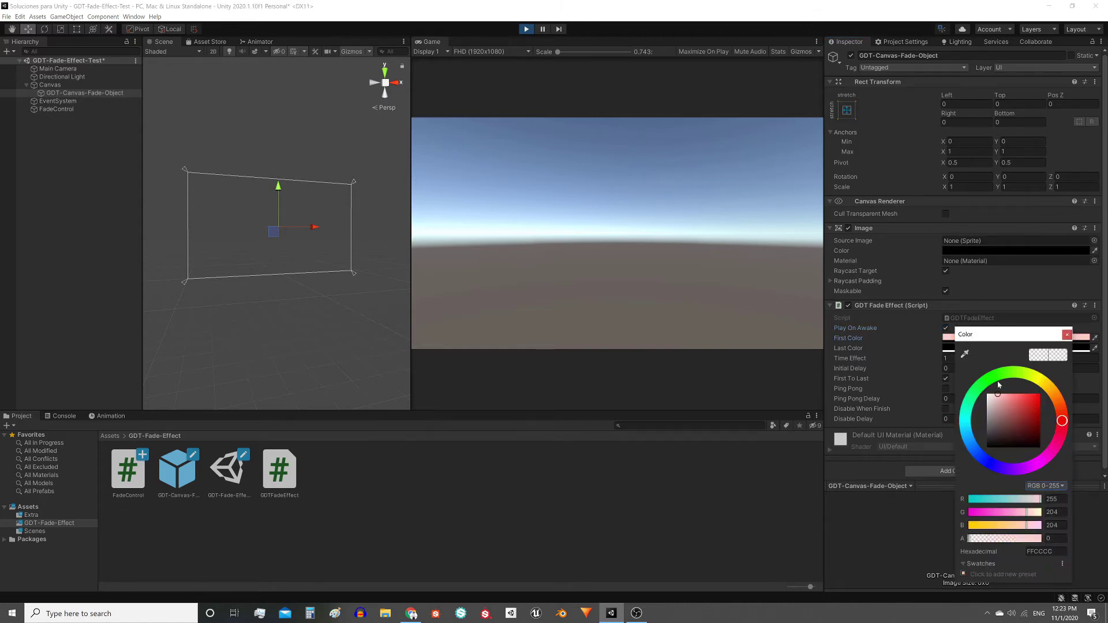
left_click(947, 348)
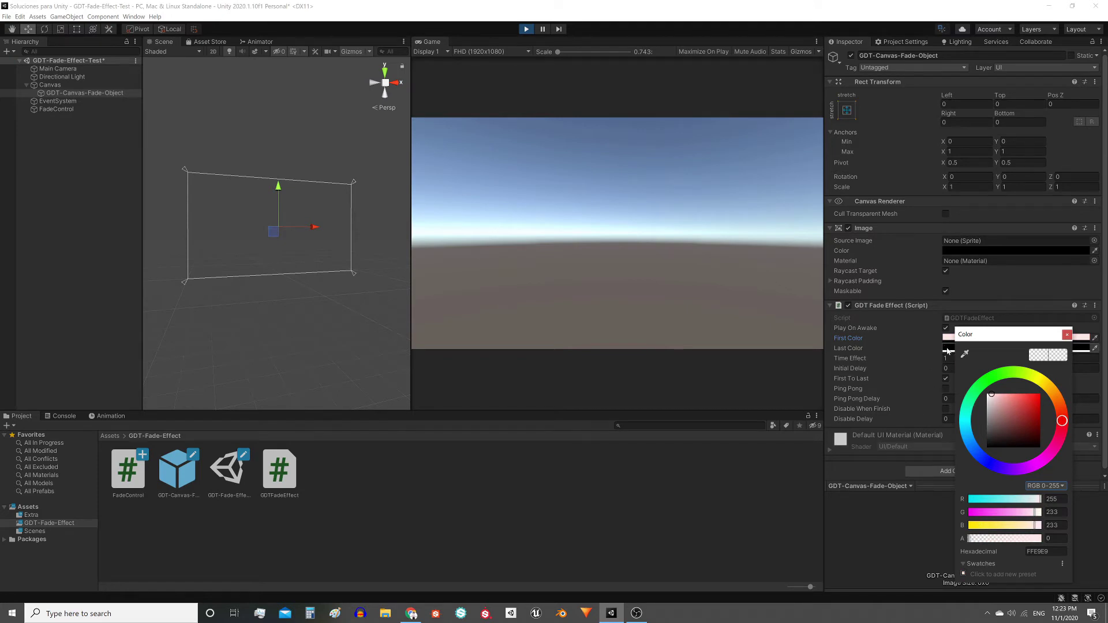
left_click(1038, 441)
left_click_drag(1037, 441, 1043, 441)
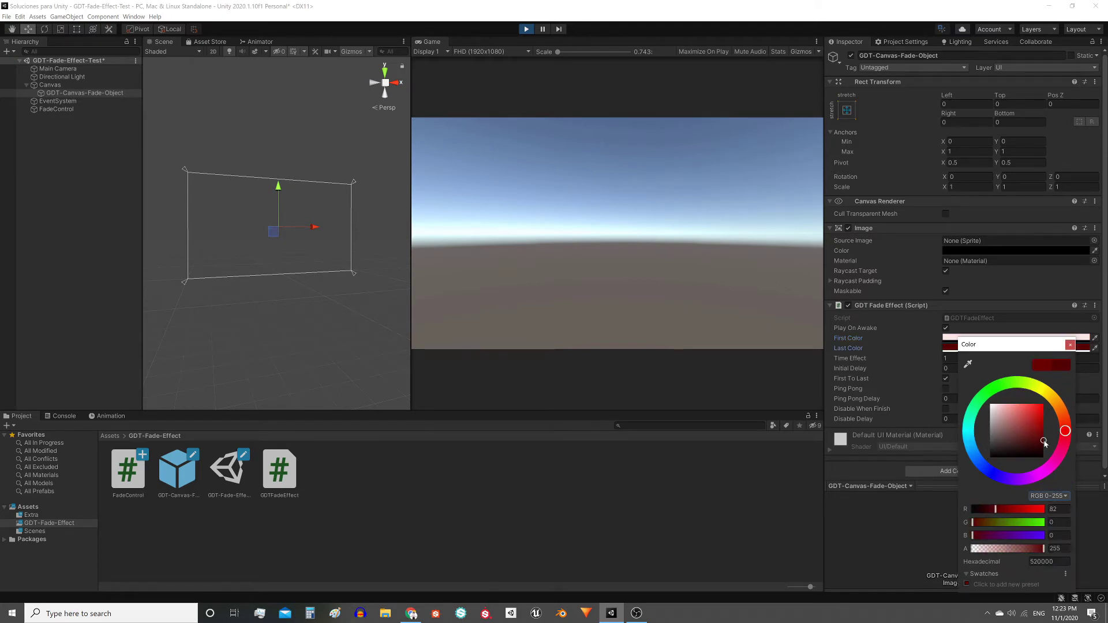
left_click(834, 87)
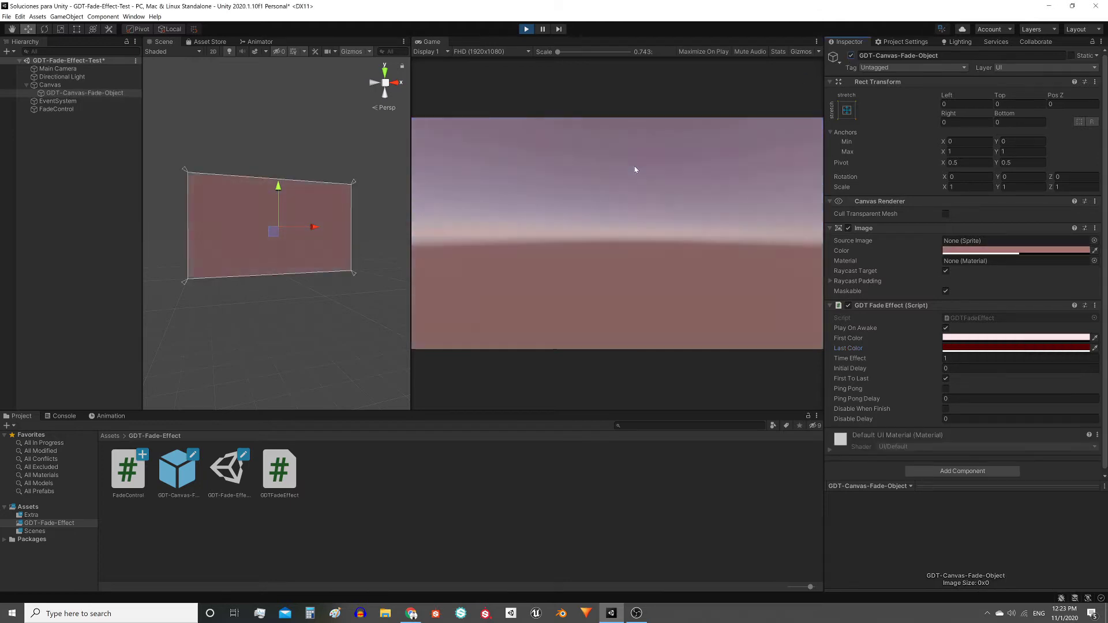
Step: Make the First Color fully opaque with alpha 255
left_click(969, 338)
left_click(1048, 532)
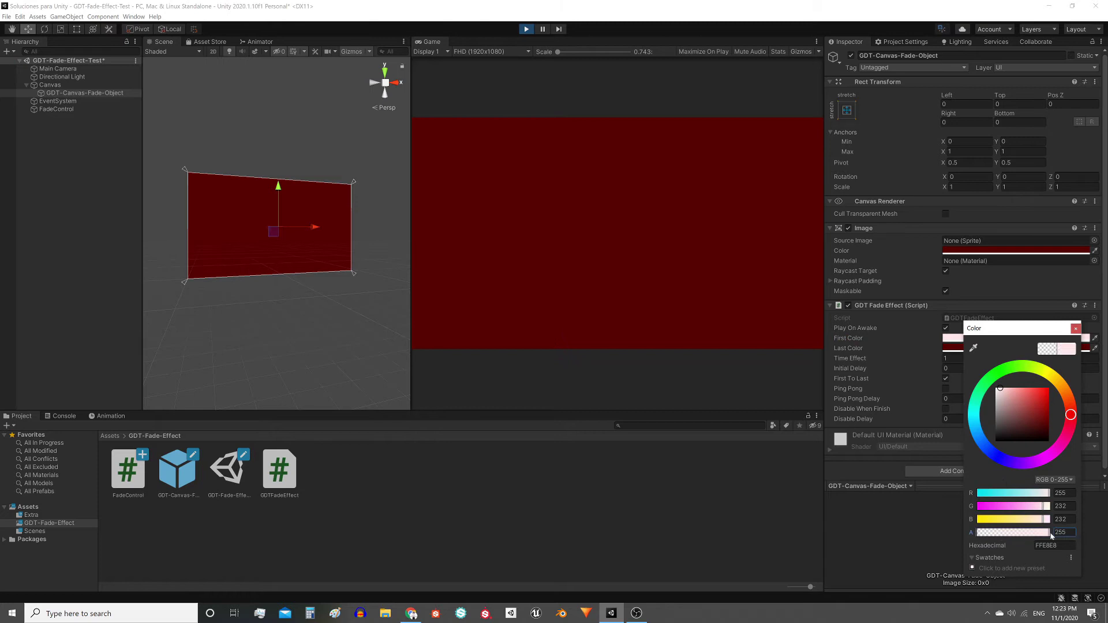
left_click(838, 68)
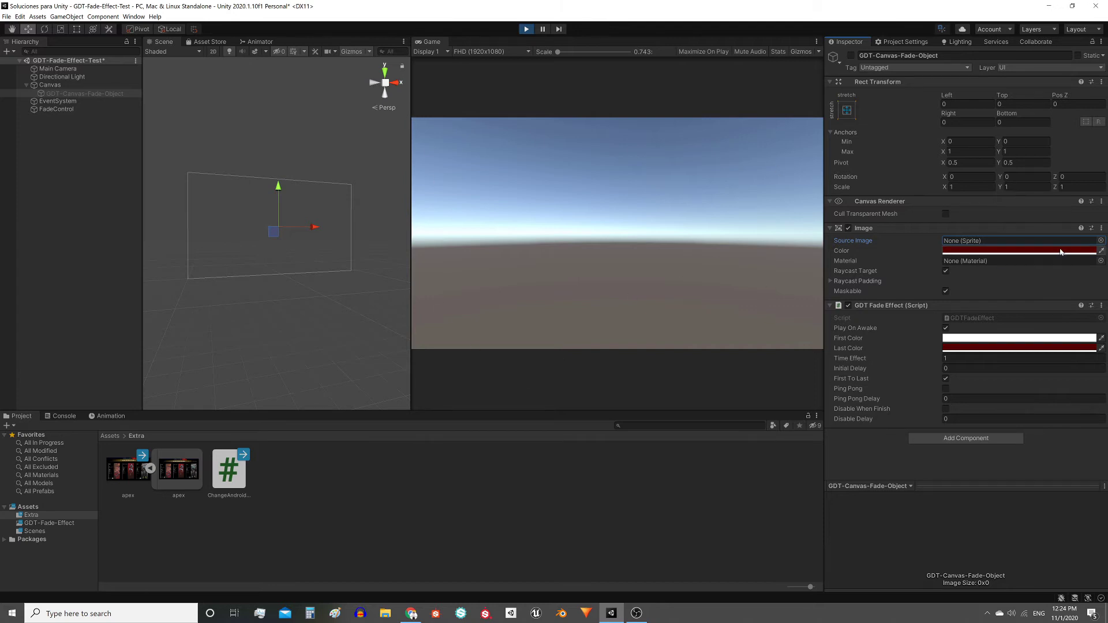
Step: Set the fade image's Source Image to apex and its Last Color to white
left_click(1100, 241)
left_click(1104, 258)
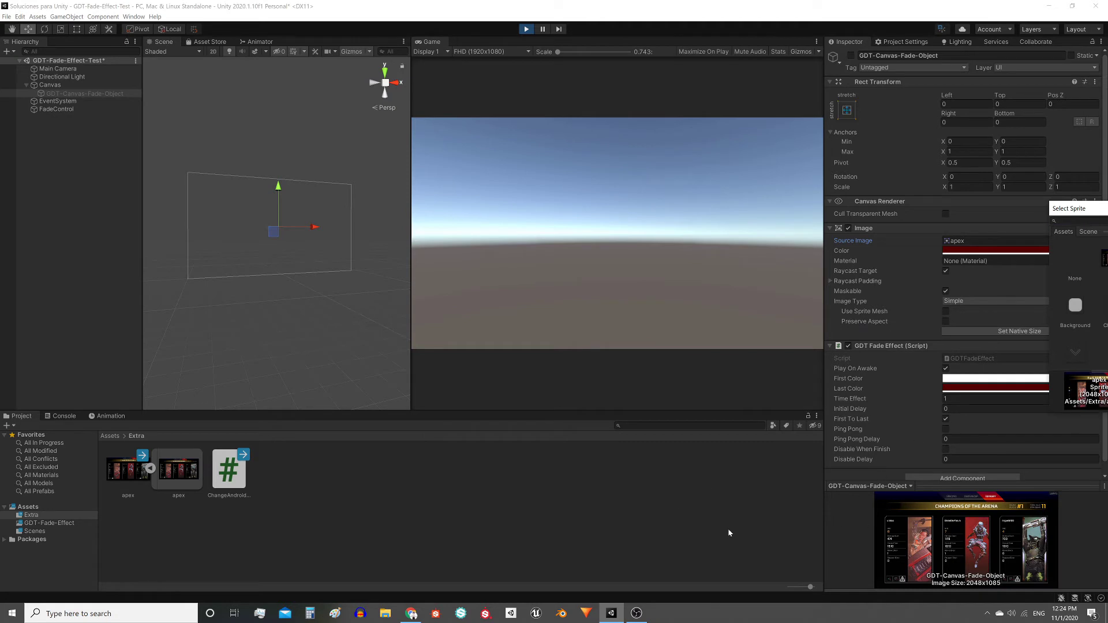
left_click(995, 388)
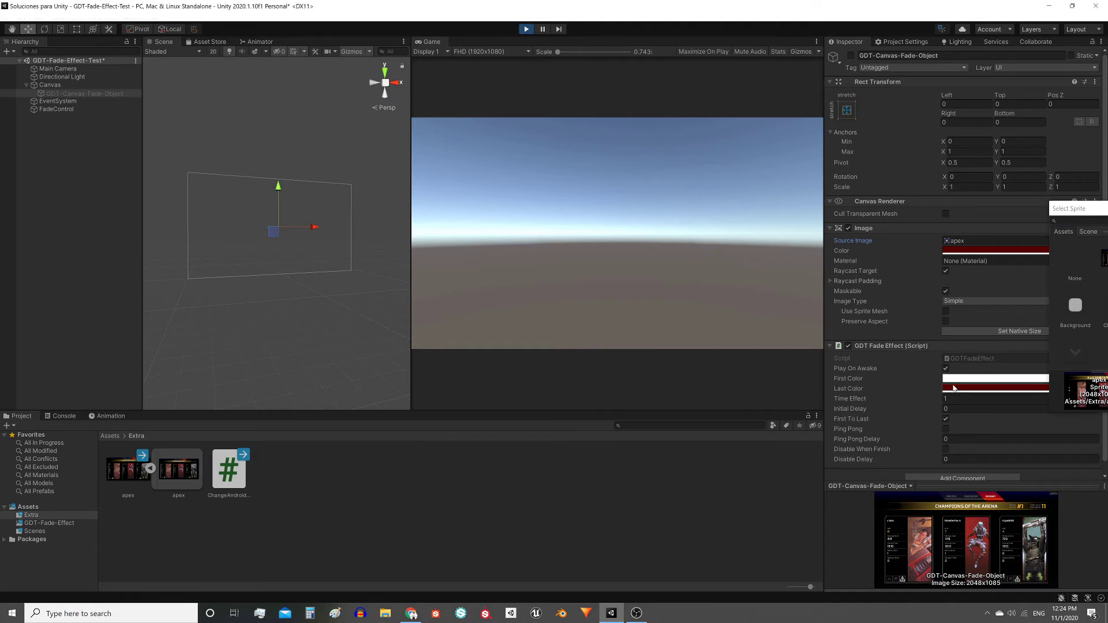
left_click_drag(1008, 457, 947, 366)
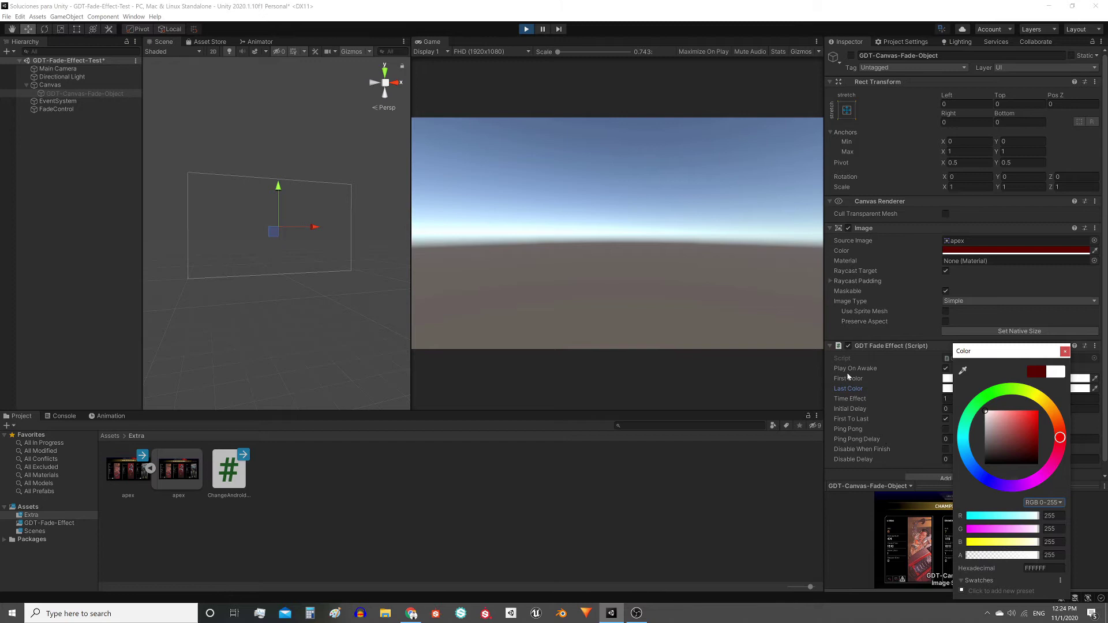
Step: Make the First Color fully transparent, then toggle the fade object on and off to preview
left_click(952, 379)
left_click_drag(999, 555, 853, 552)
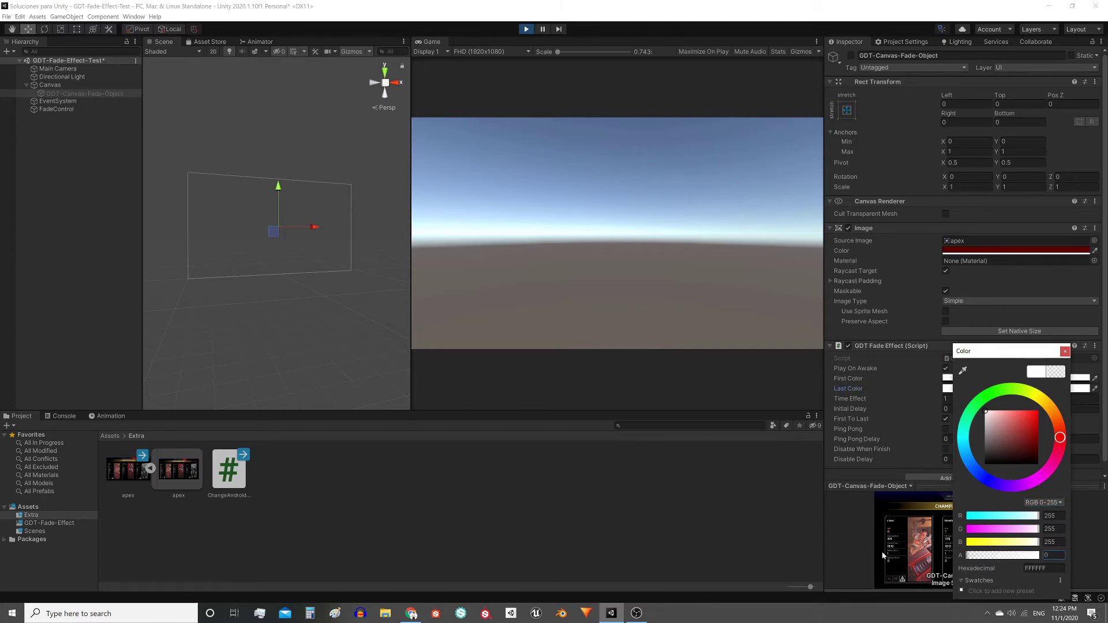
left_click(852, 552)
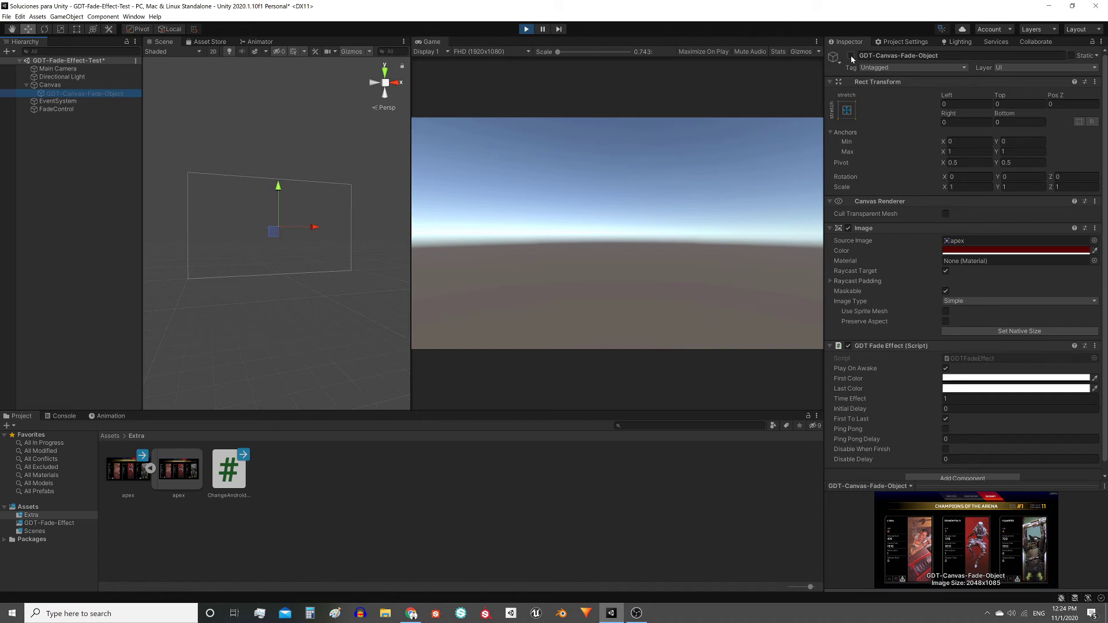
left_click(851, 56)
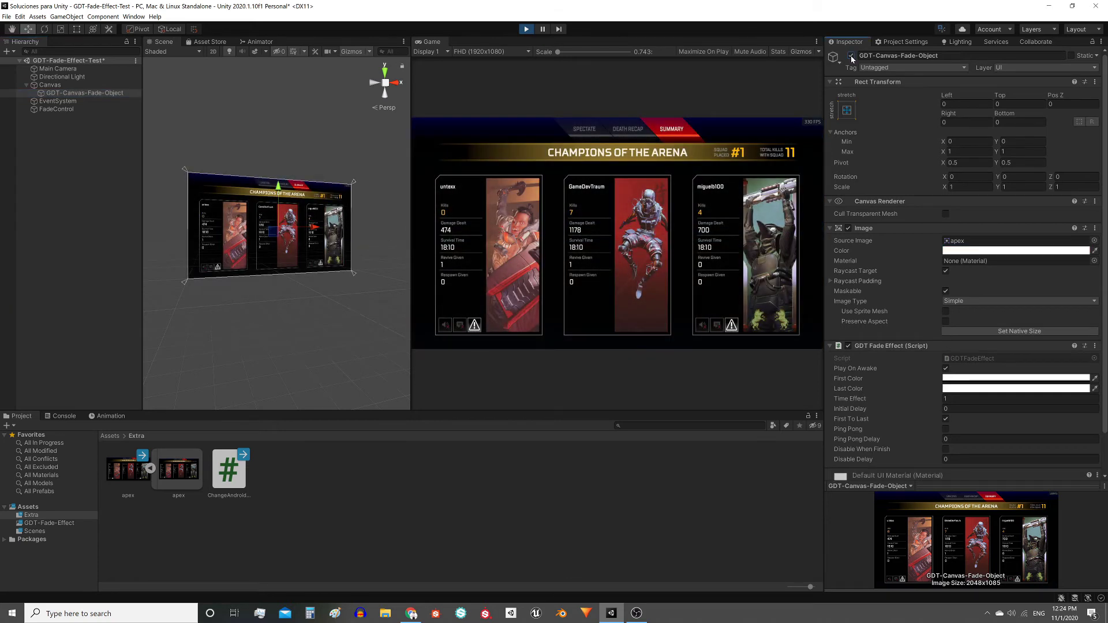
left_click(851, 56)
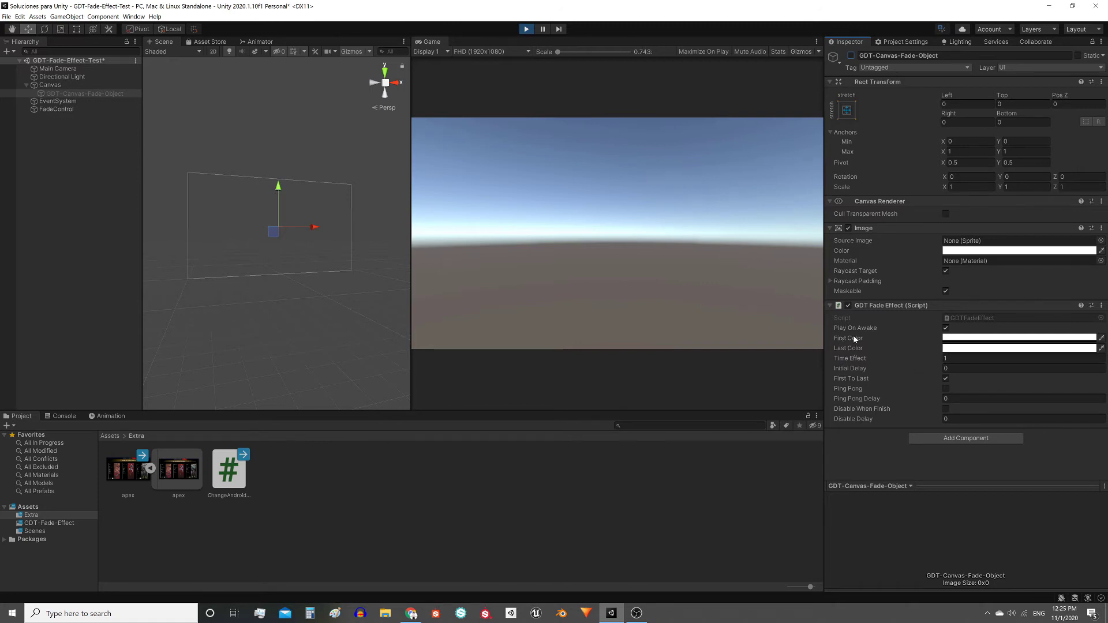
Step: Change the Time Effect value, test the fade by toggling the object, and set Initial Delay to 0
left_click(948, 357)
type("2")
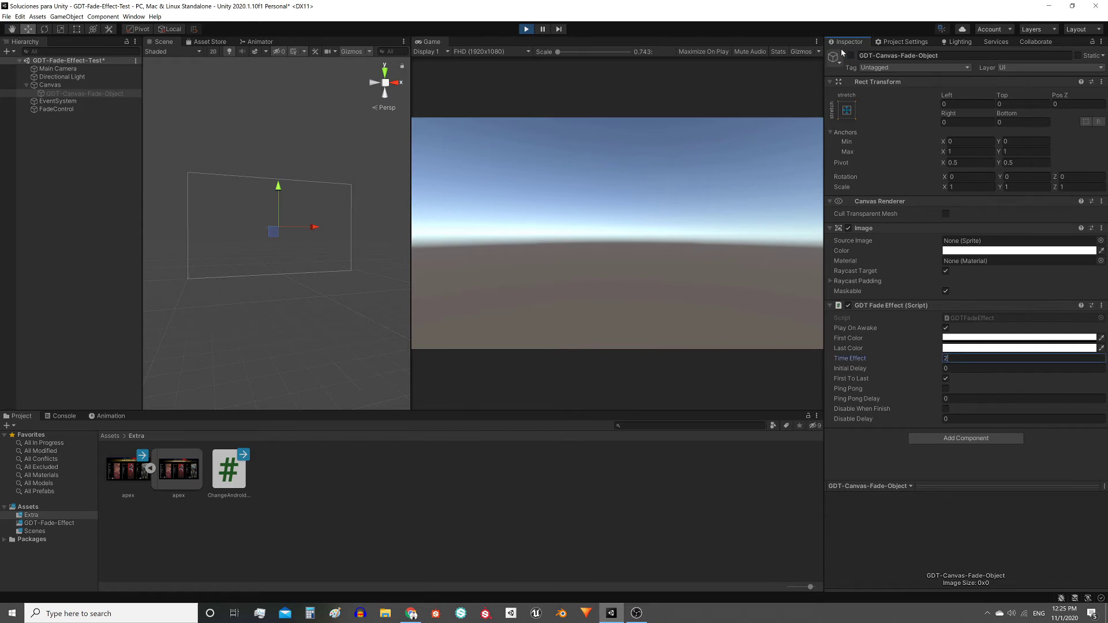
key("Return")
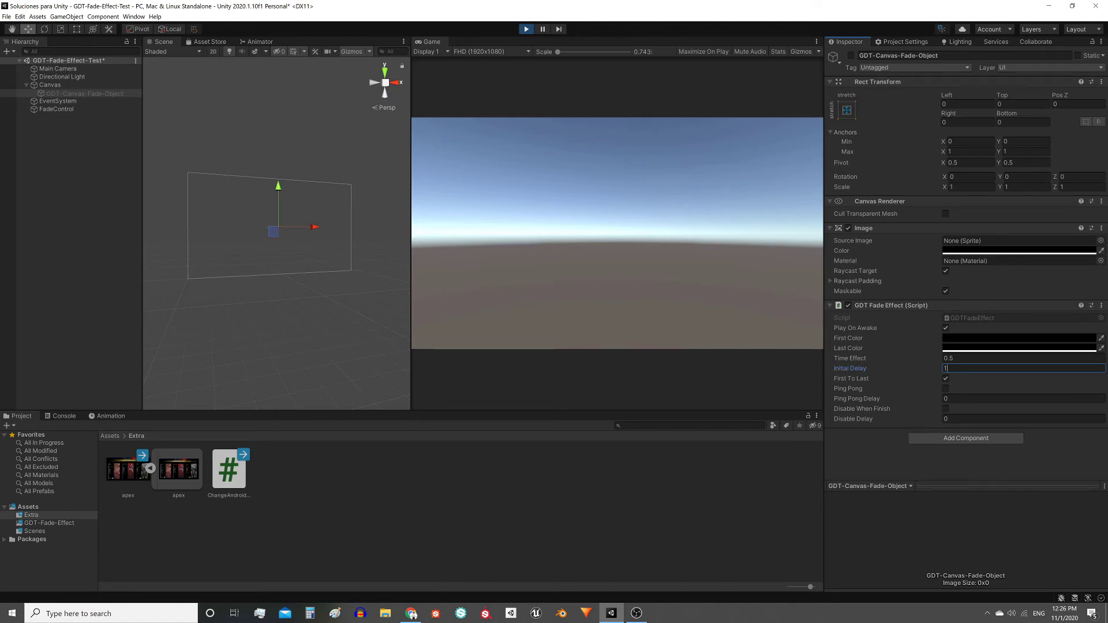
left_click(850, 55)
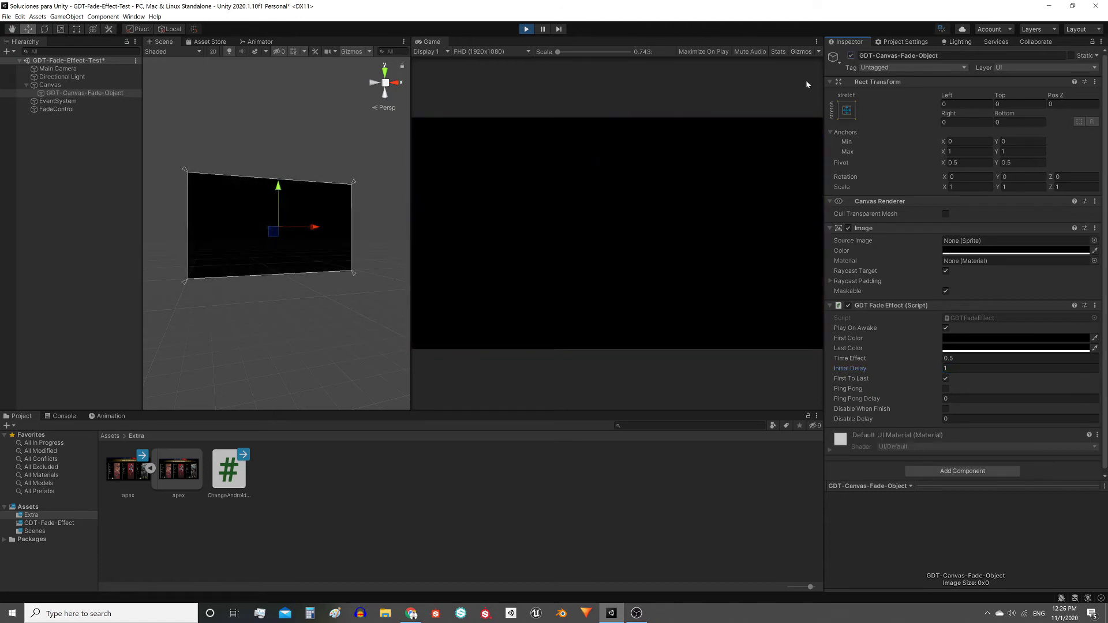
left_click(850, 56)
left_click_drag(849, 368, 824, 380)
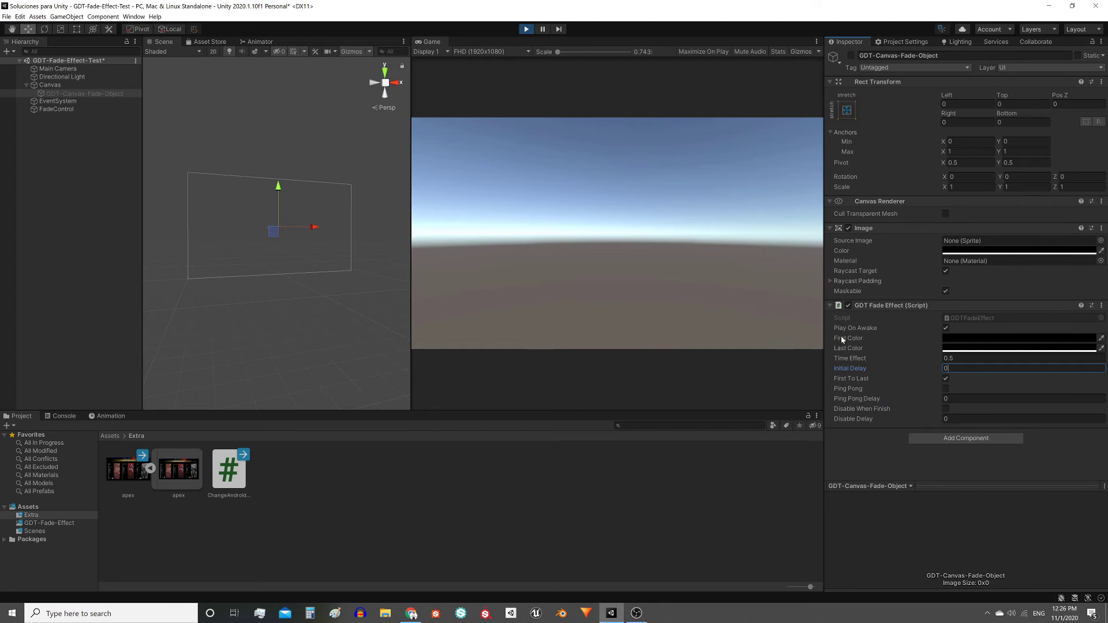
Step: Toggle First To Last and turn on Ping Pong, replaying the fade to compare
left_click(945, 378)
left_click(850, 55)
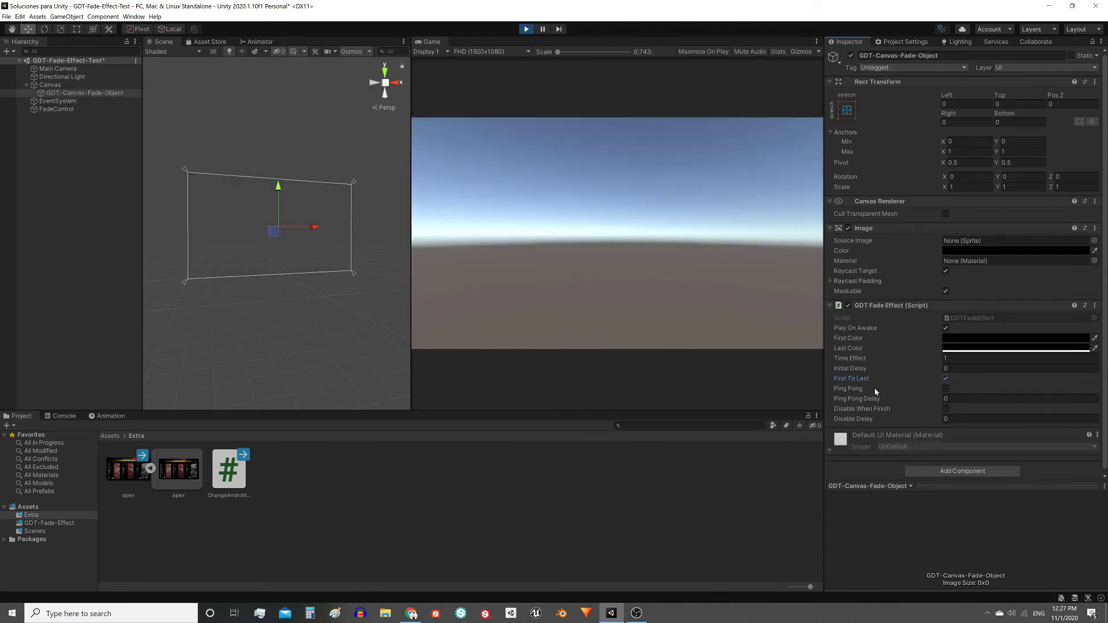
left_click(945, 389)
left_click(851, 56)
left_click(851, 56)
Step: Set Ping Pong Delay to 1, then turn Ping Pong off and test the fade
left_click(887, 401)
type("1")
left_click(725, 104)
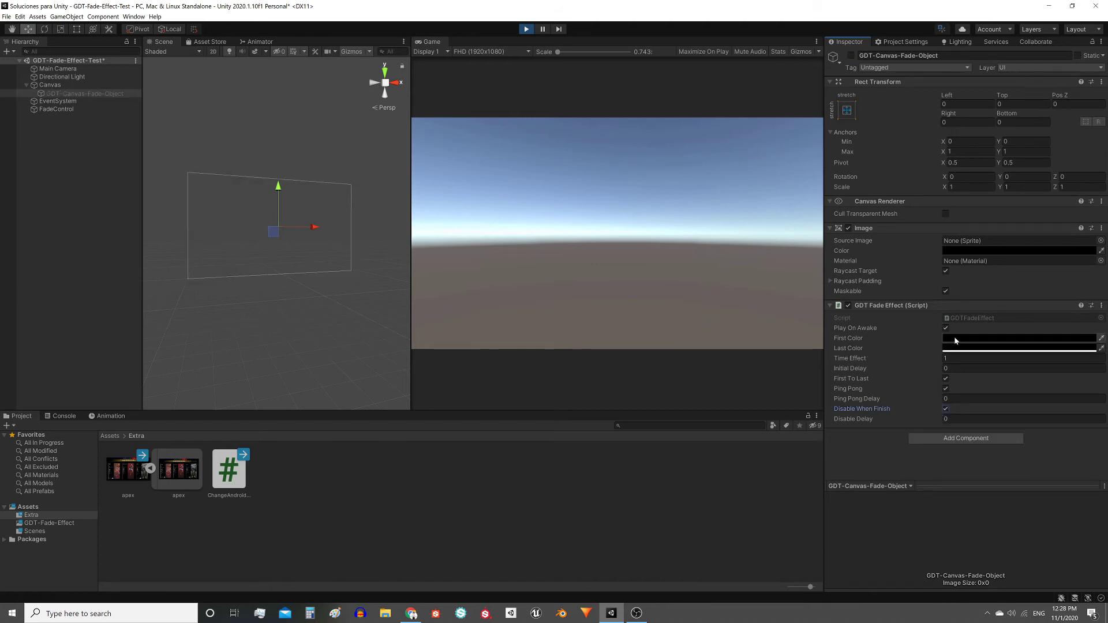
left_click(944, 389)
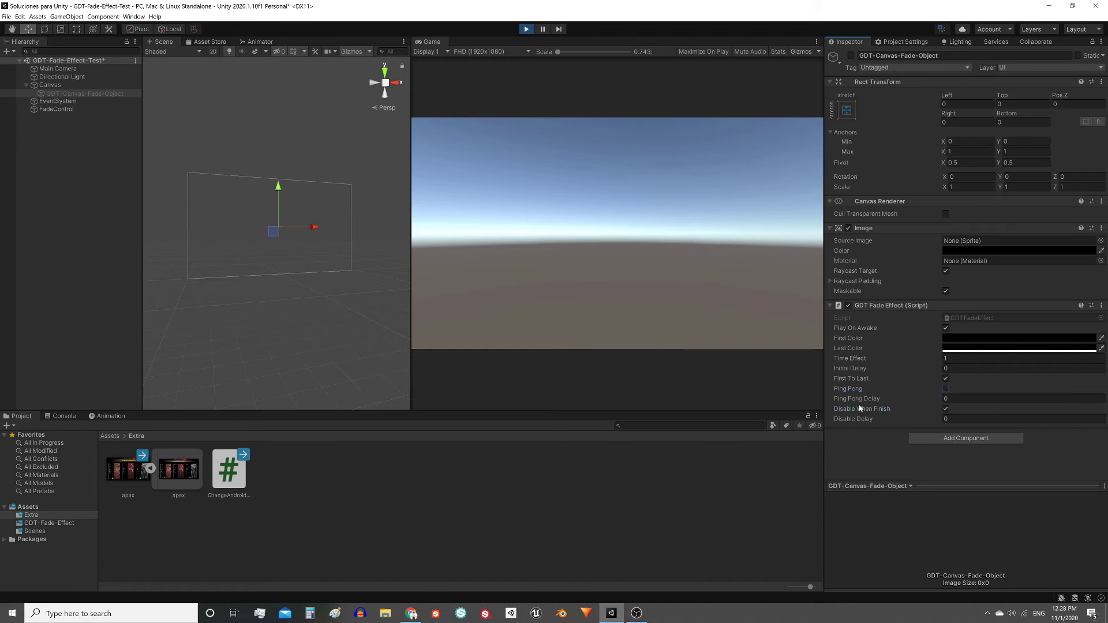
left_click(851, 55)
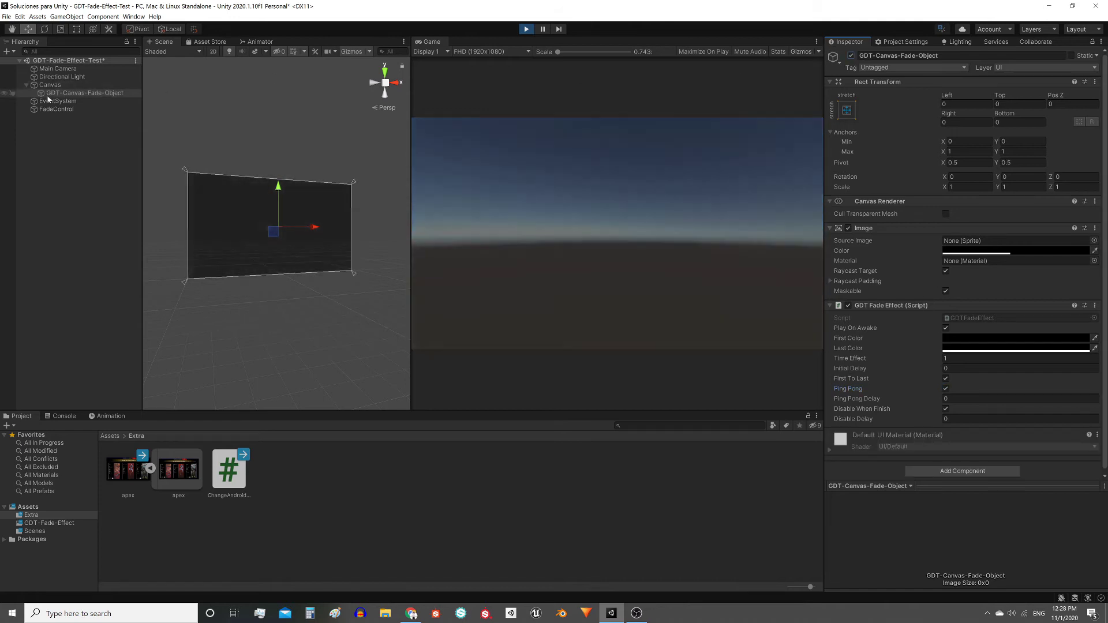
Step: Select the fade object and set its Disable Delay to 2
left_click(81, 96)
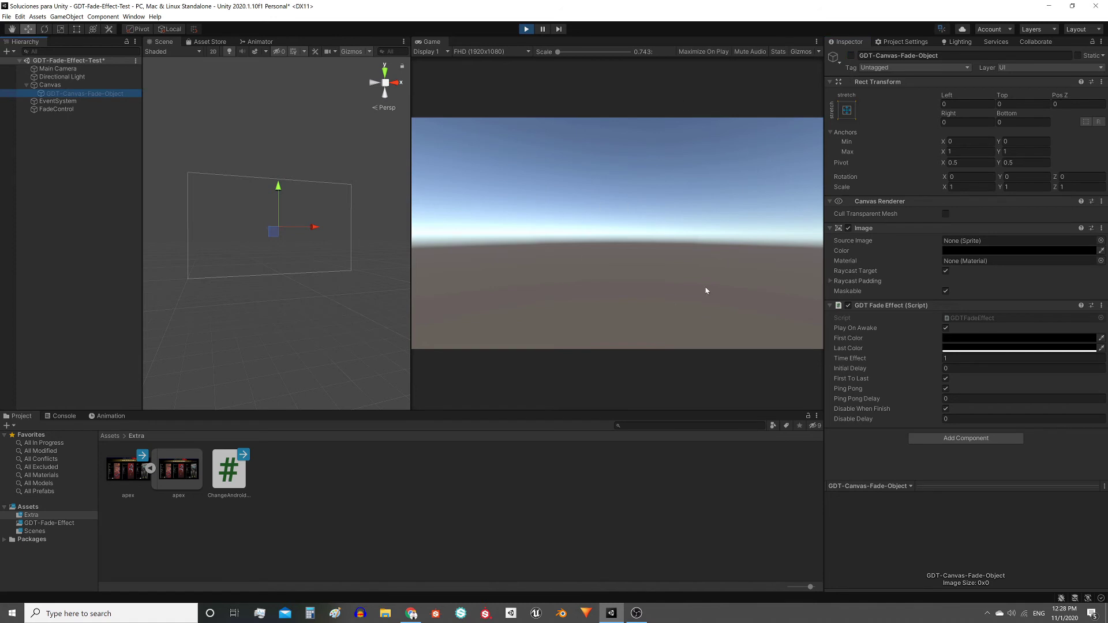
left_click(943, 418)
type("2")
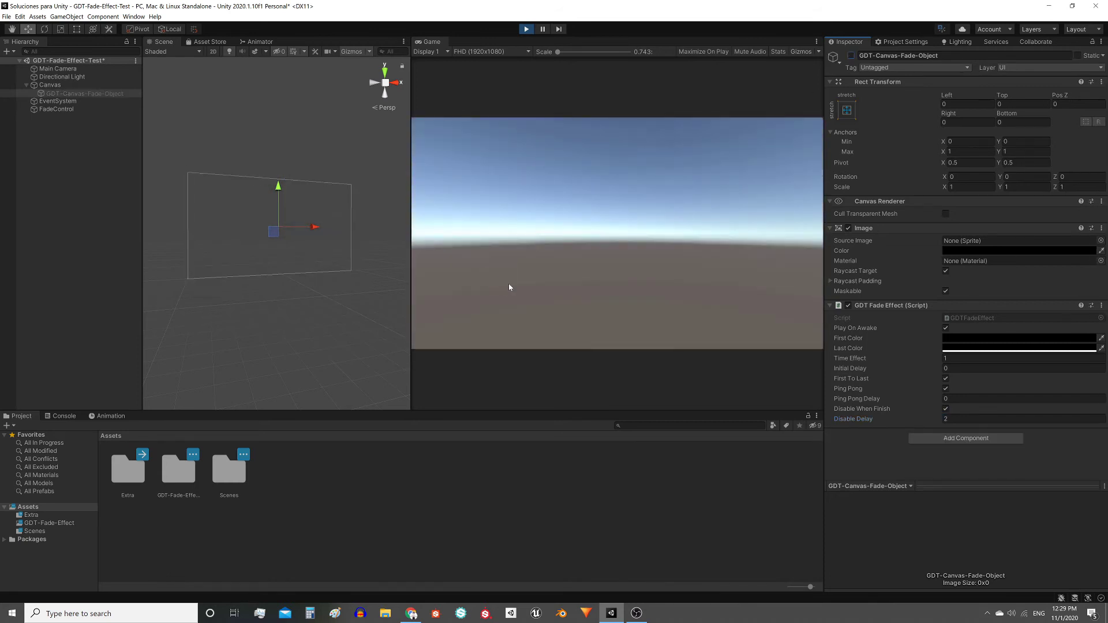
Step: Open the GDT-Fade-Effect folder, restart Play mode, and activate the fade object to fade to black
key("ctrl+p")
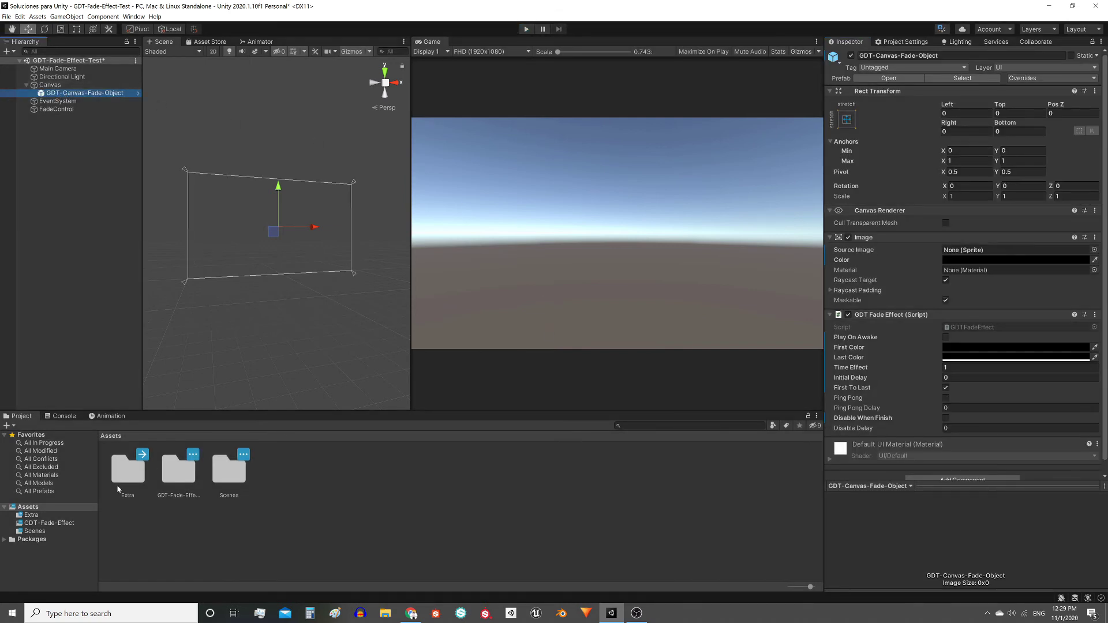
double_click(179, 483)
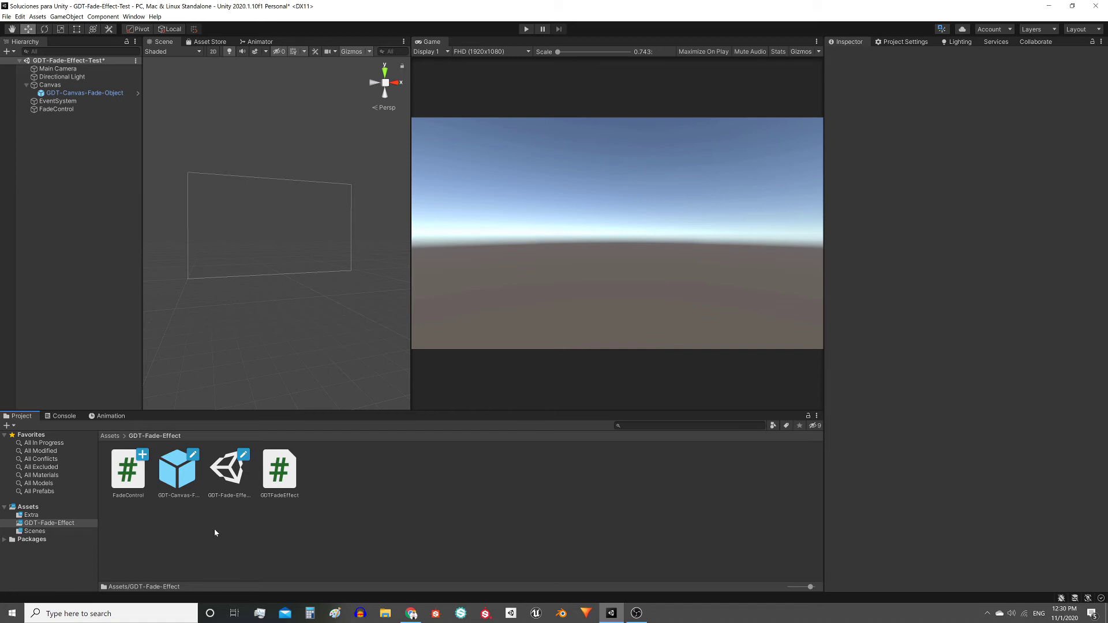
key("ctrl+p")
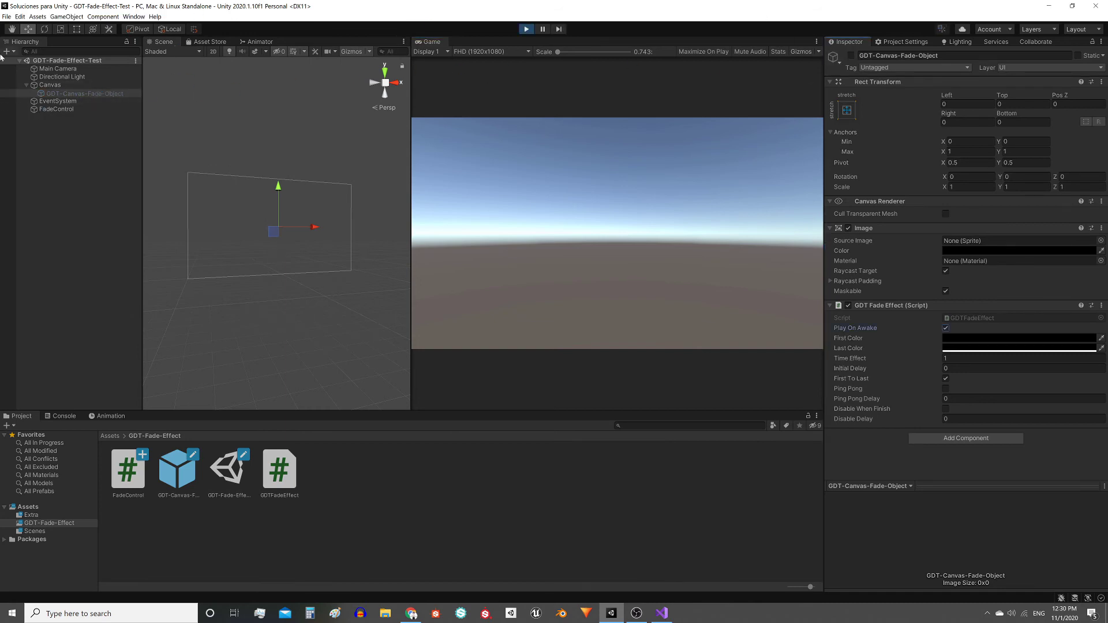
left_click(851, 56)
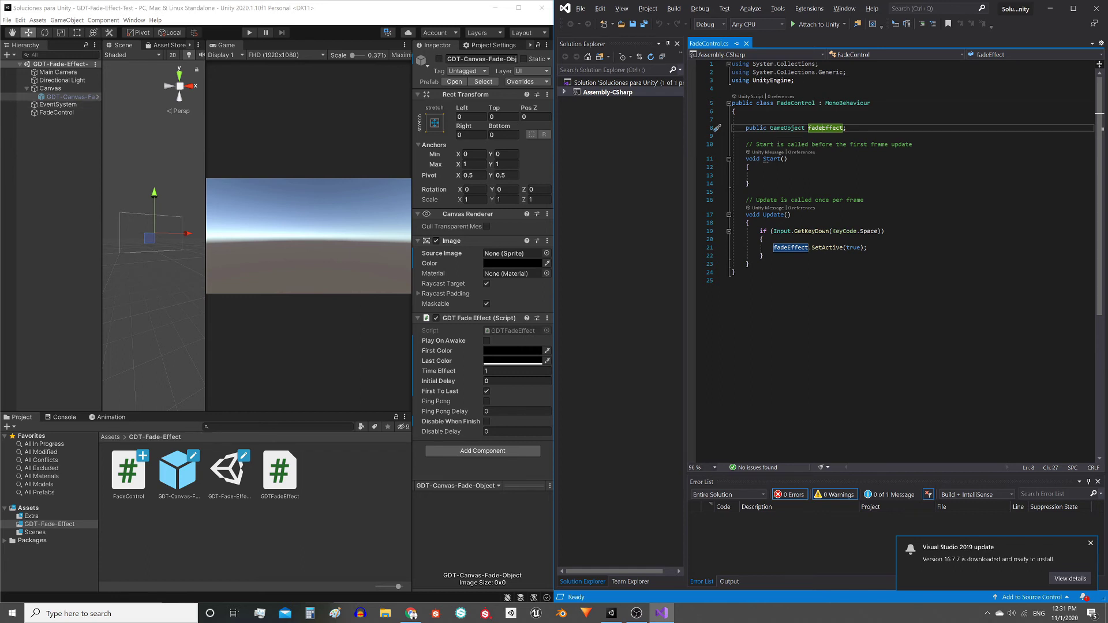
Step: Inspect the public GameObject fadeEffect field in FadeControl.cs, then select FadeControl in the Hierarchy
left_click_drag(748, 119, 750, 264)
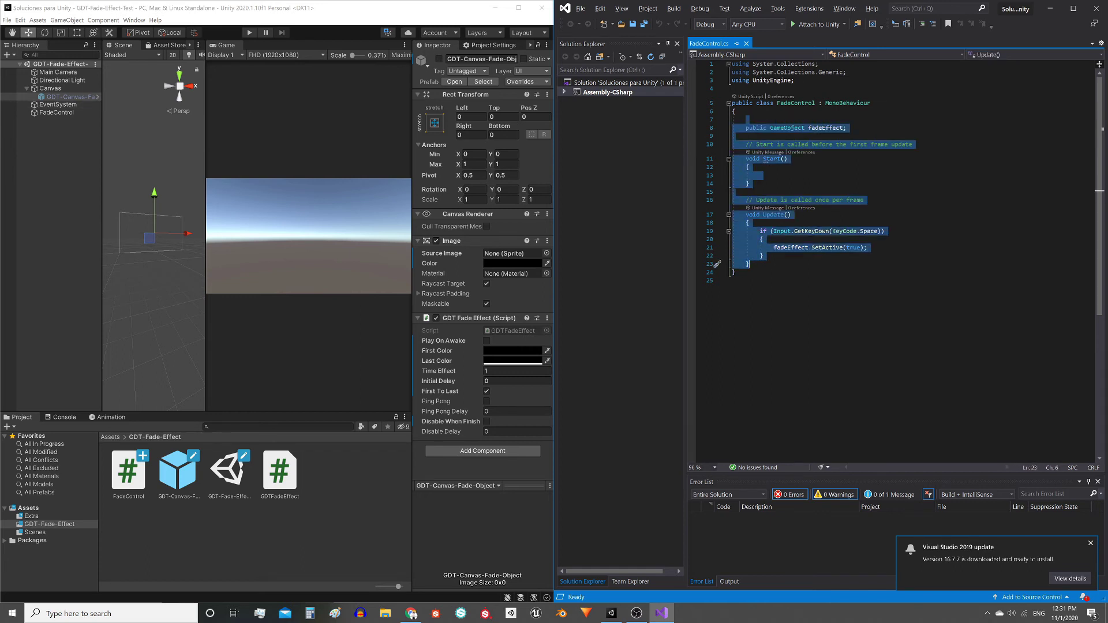
left_click(749, 264)
left_click_drag(746, 127, 845, 128)
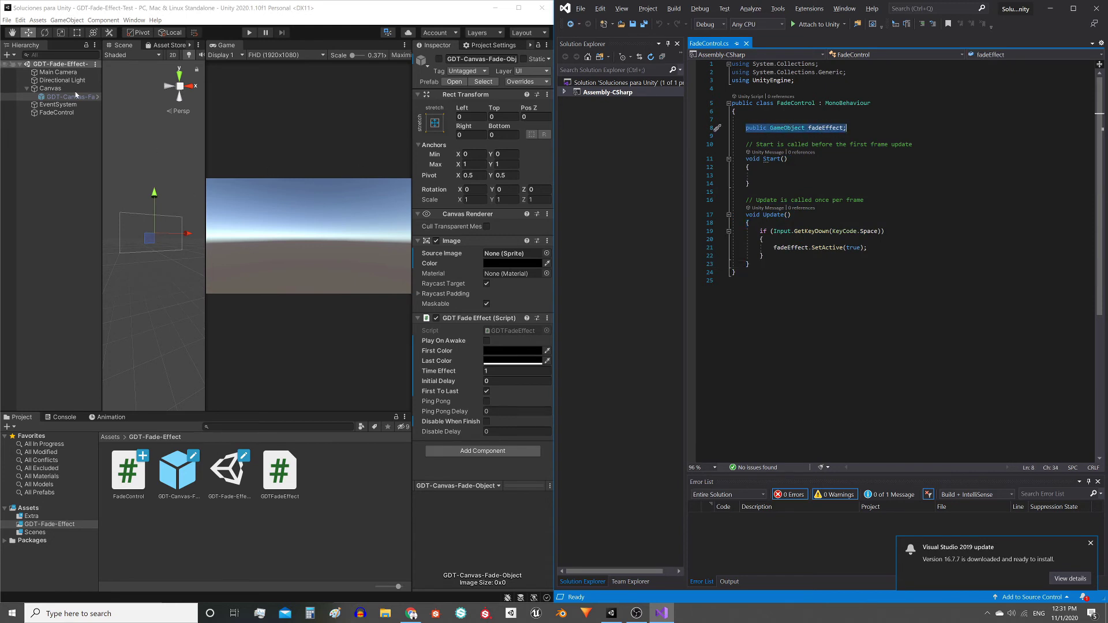
double_click(786, 128)
double_click(825, 127)
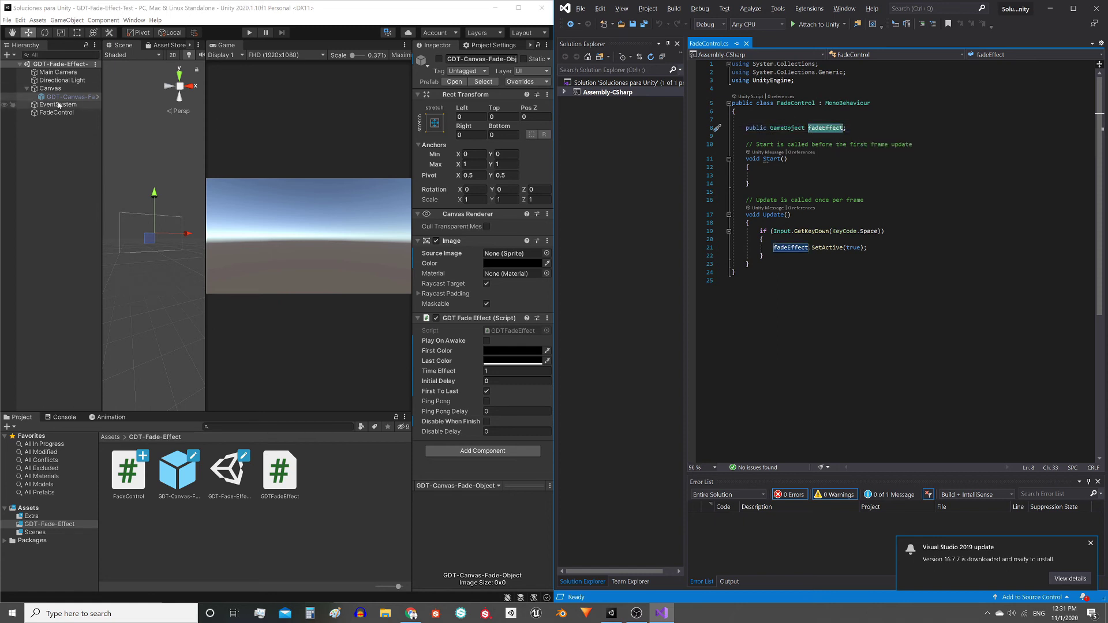
left_click(57, 113)
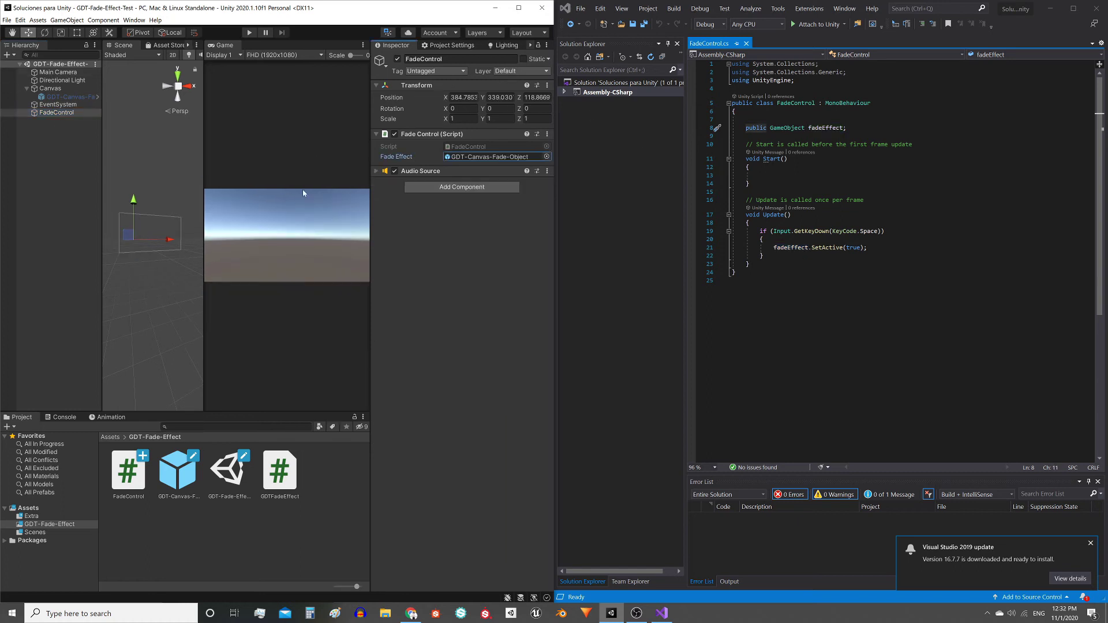
Step: Trace fadeEffect from its public declaration to the SetActive(true) call in Update
double_click(757, 128)
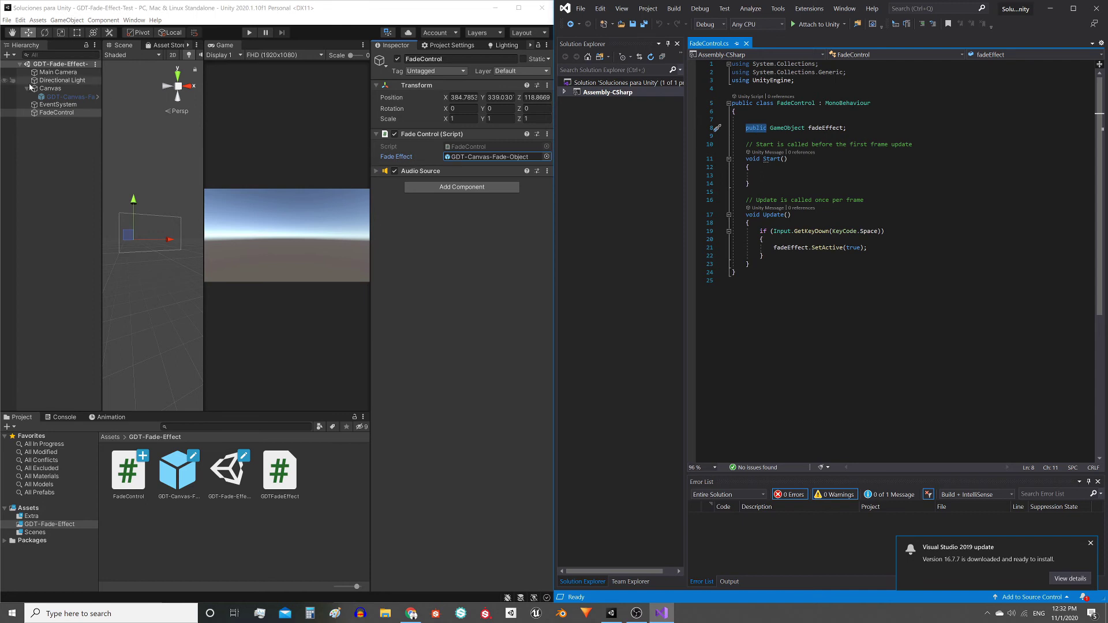
mouse_move(75, 97)
left_mouse_down()
mouse_move(123, 101)
mouse_move(56, 99)
mouse_move(468, 158)
left_mouse_up()
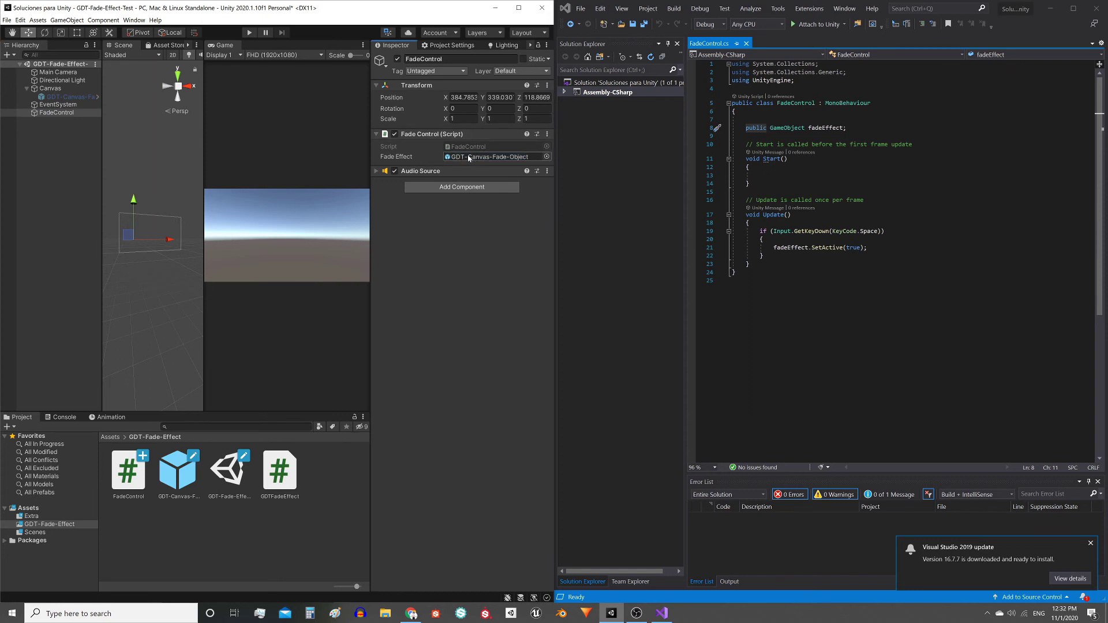
left_click(761, 199)
scroll(762, 202, "down", 2)
left_click(762, 206)
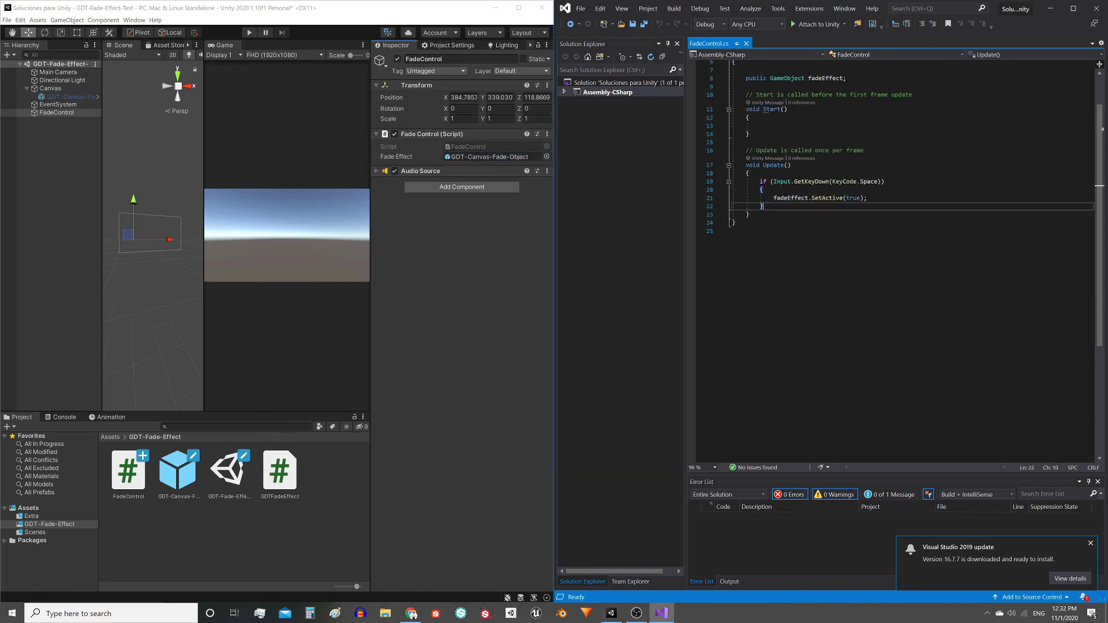
left_click_drag(774, 198, 867, 198)
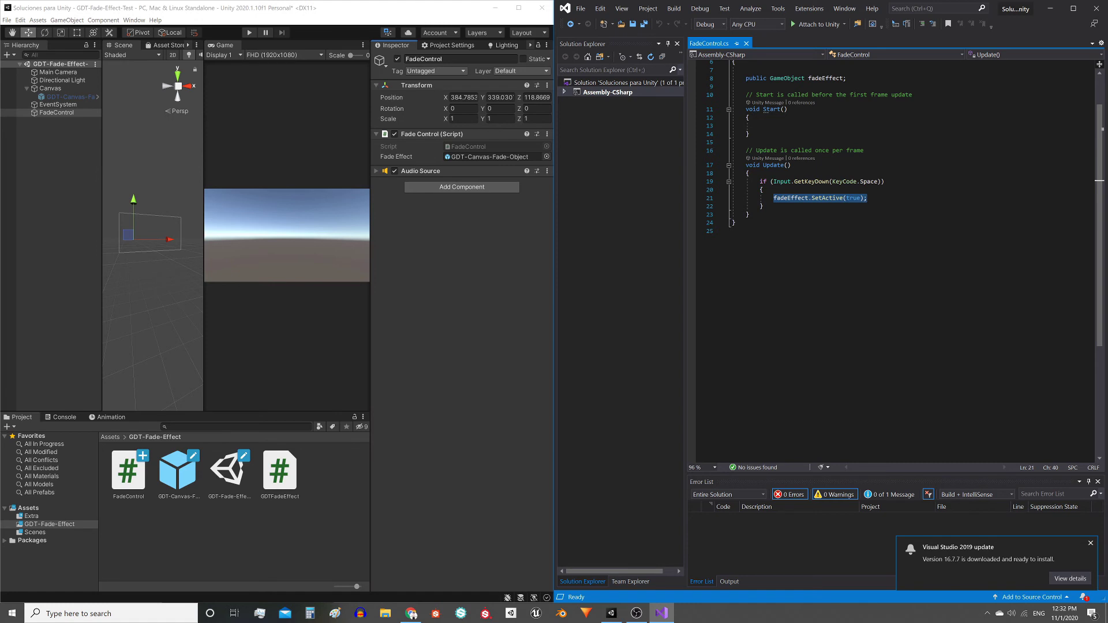
double_click(801, 198)
scroll(802, 201, "up", 2)
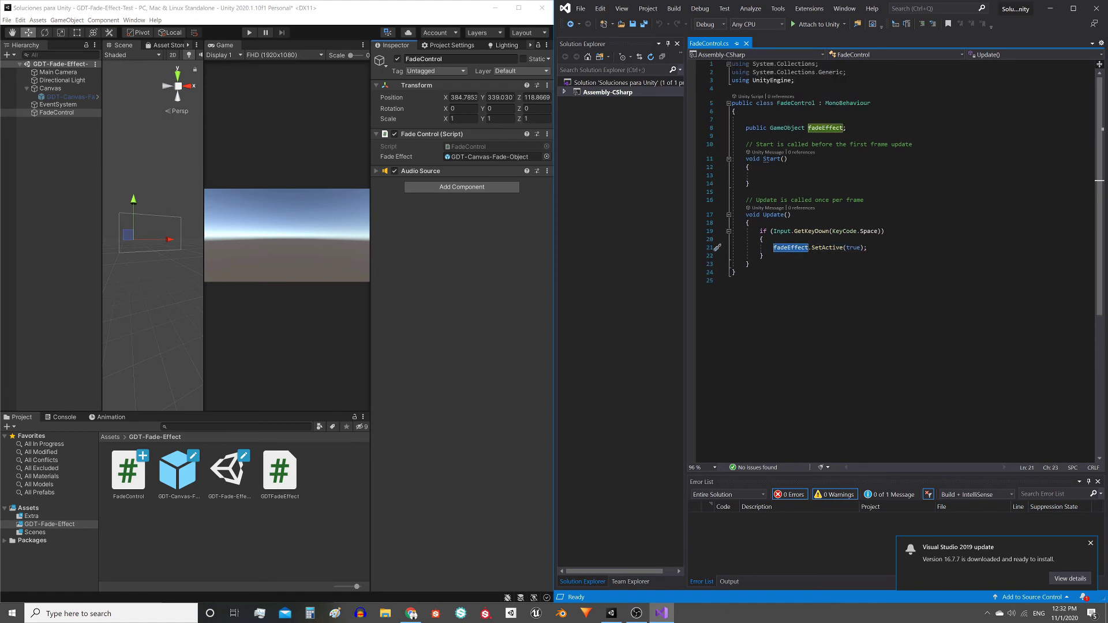
left_click(842, 127)
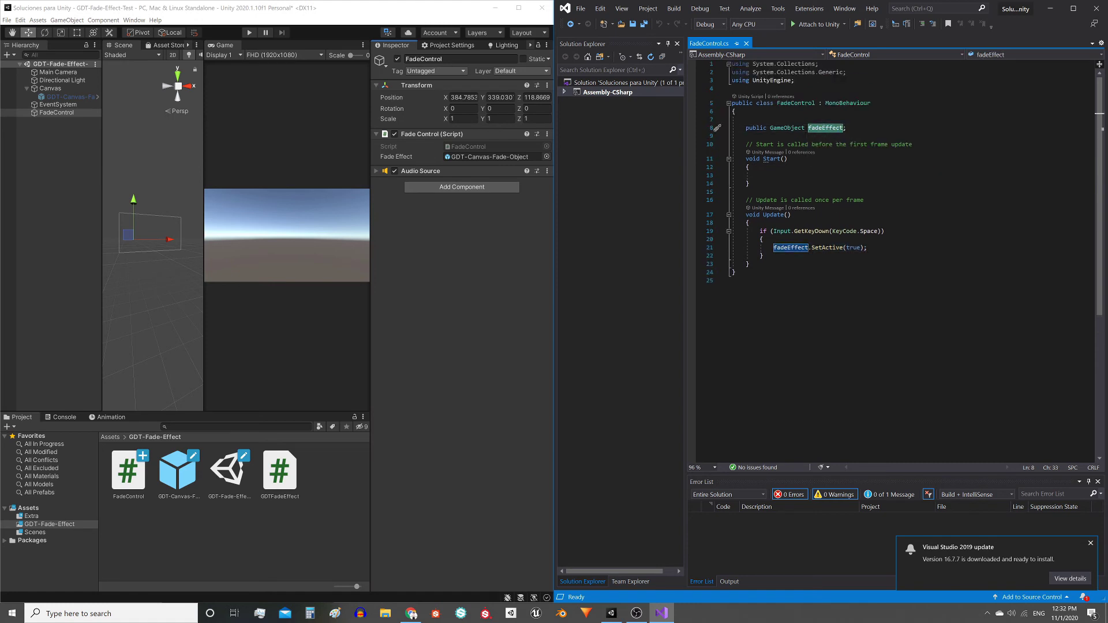
left_click(861, 247)
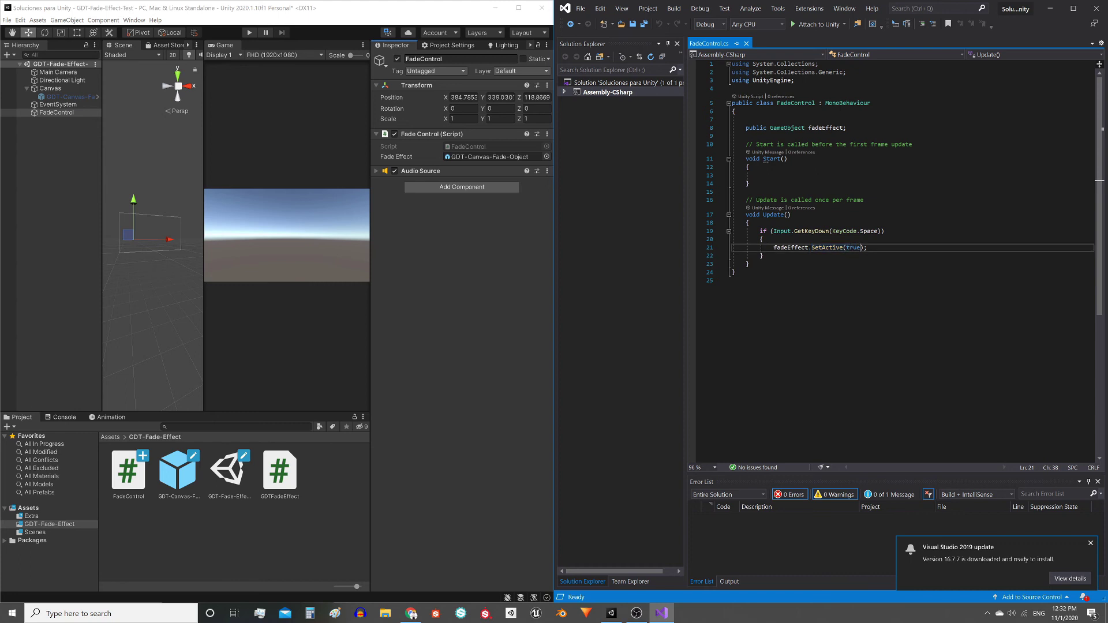
Step: Select GDT-Canvas-Fade-Object and leave its active checkbox unticked
left_click(66, 96)
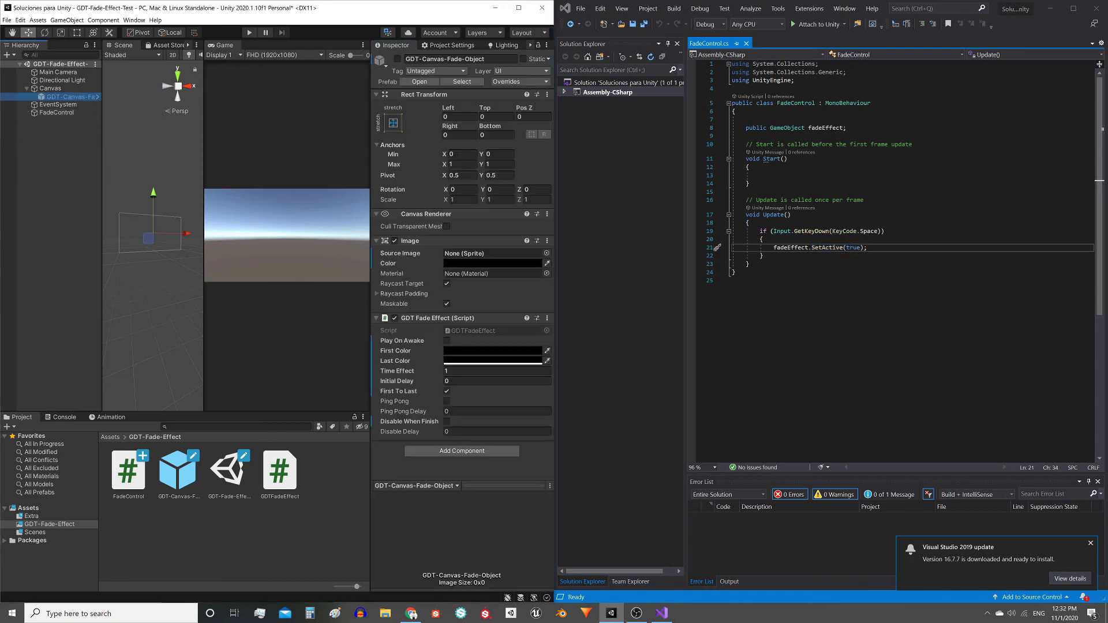
left_click_drag(774, 247, 867, 247)
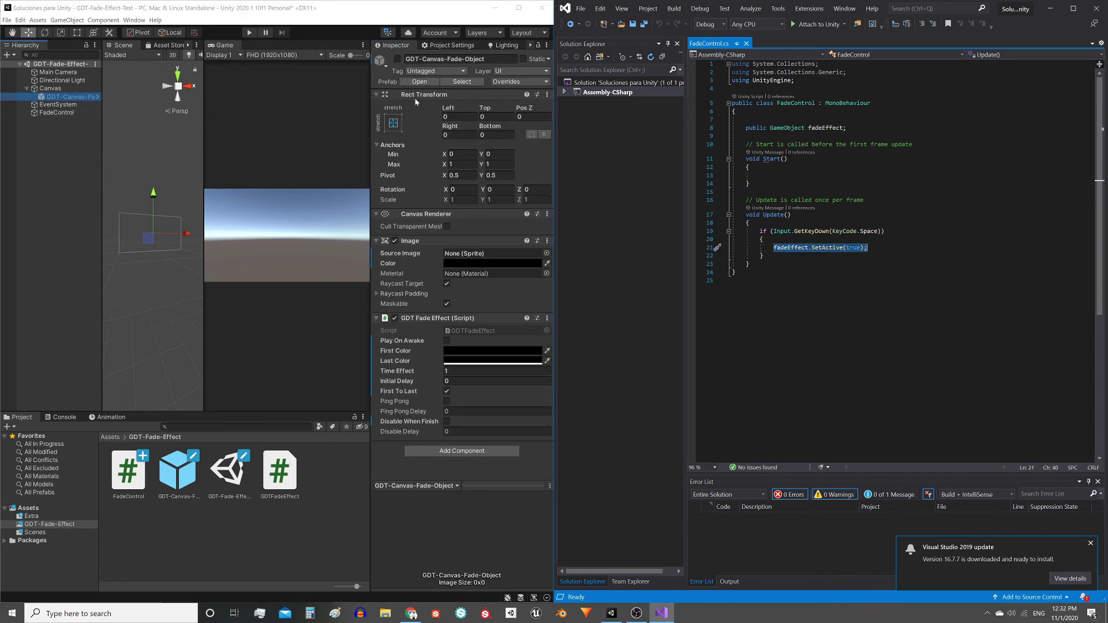
left_click(397, 60)
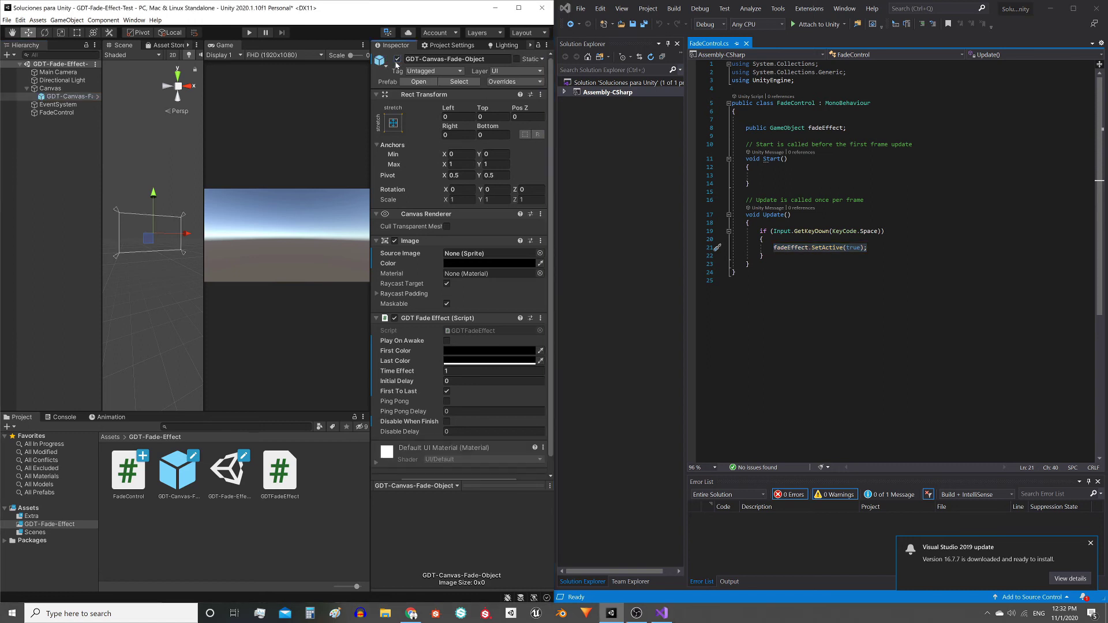
left_click(397, 59)
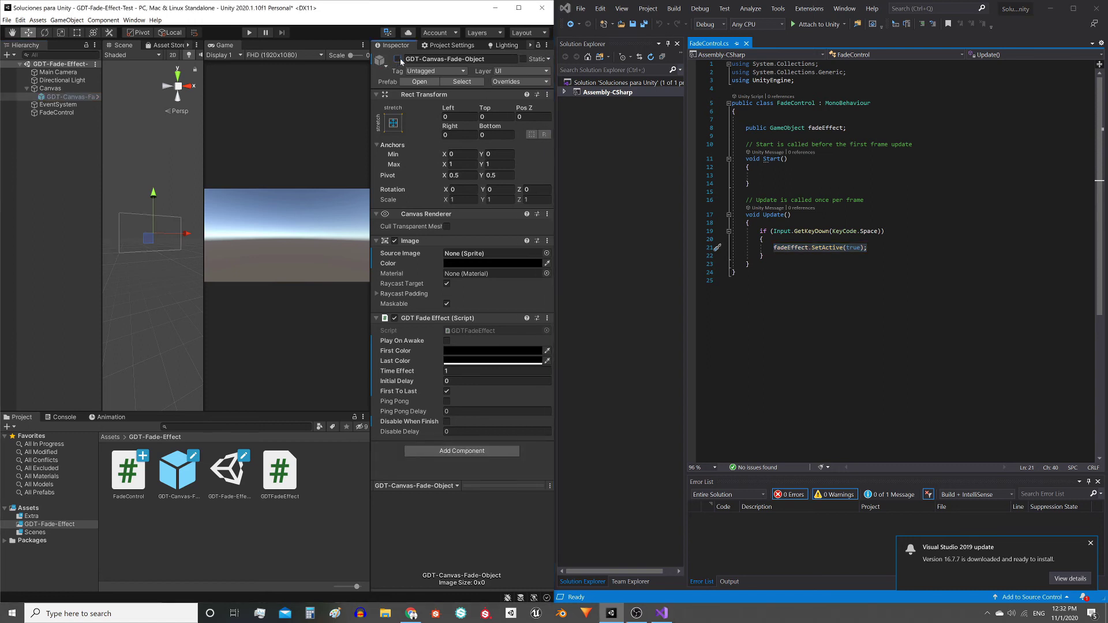
Step: Review the Space GetKeyDown condition guarding SetActive, then enter Play mode
left_click(780, 231)
left_click_drag(731, 231, 868, 251)
left_click(818, 230)
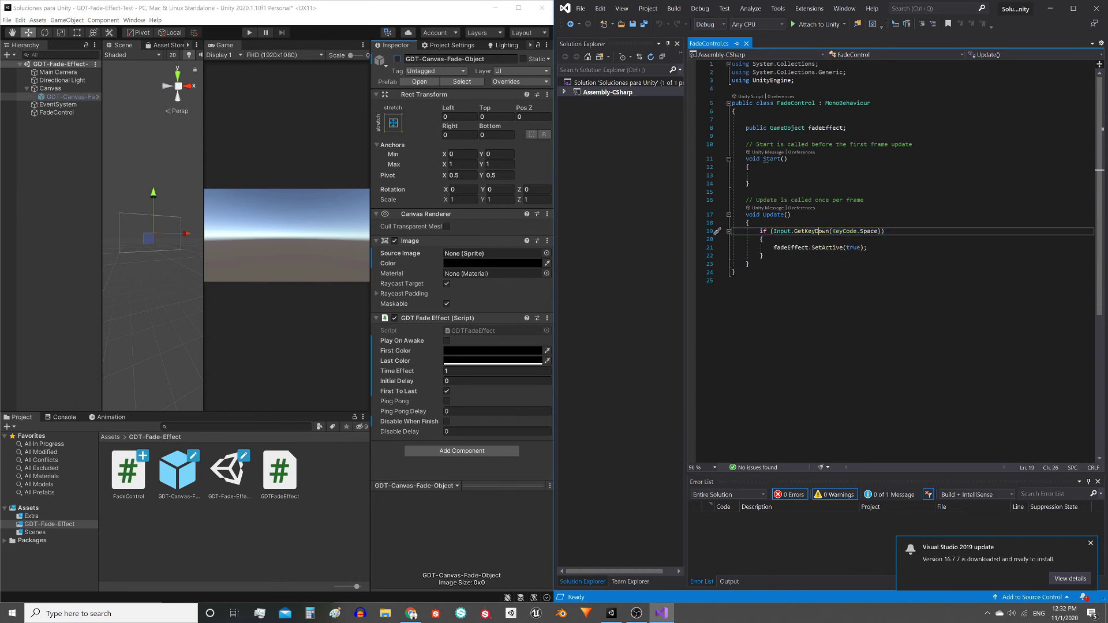
left_click_drag(773, 231, 883, 231)
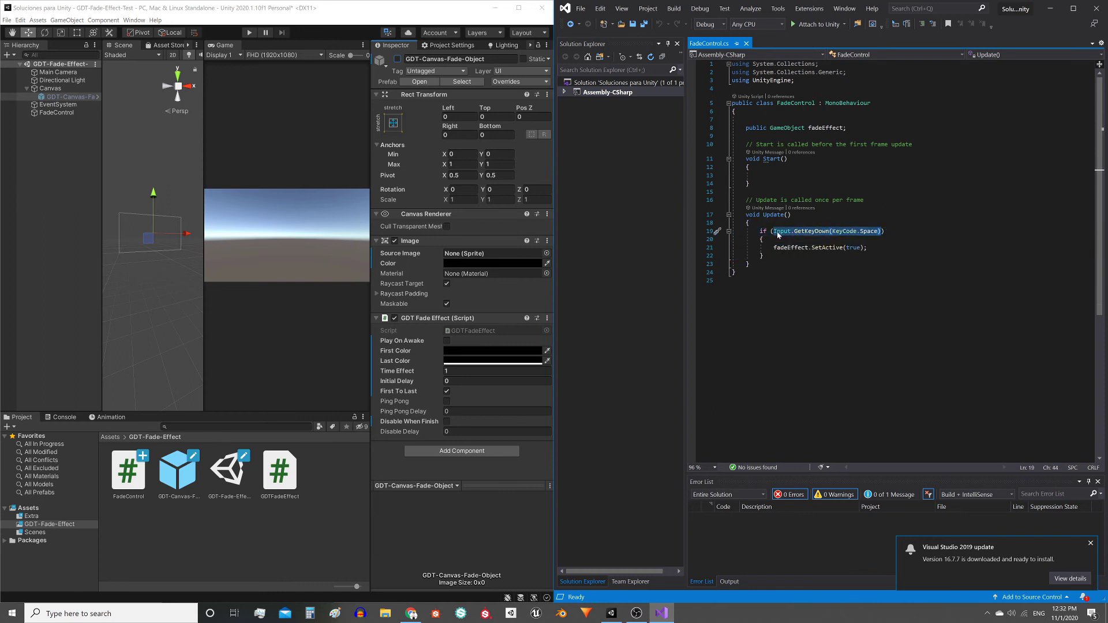
left_click_drag(773, 247, 867, 247)
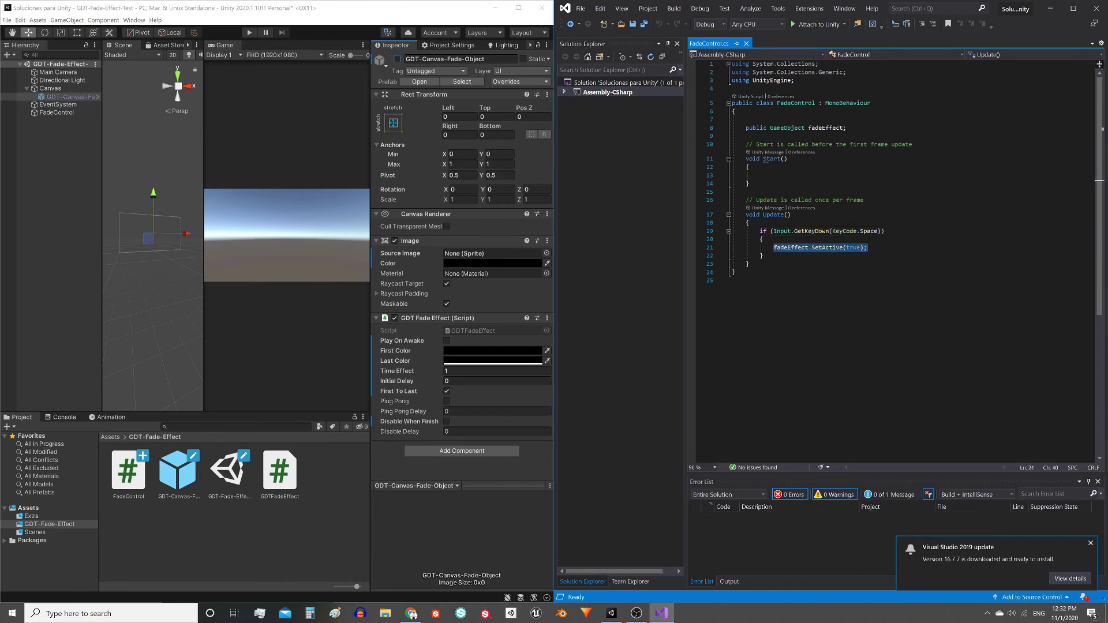
left_click(748, 264)
left_click(250, 32)
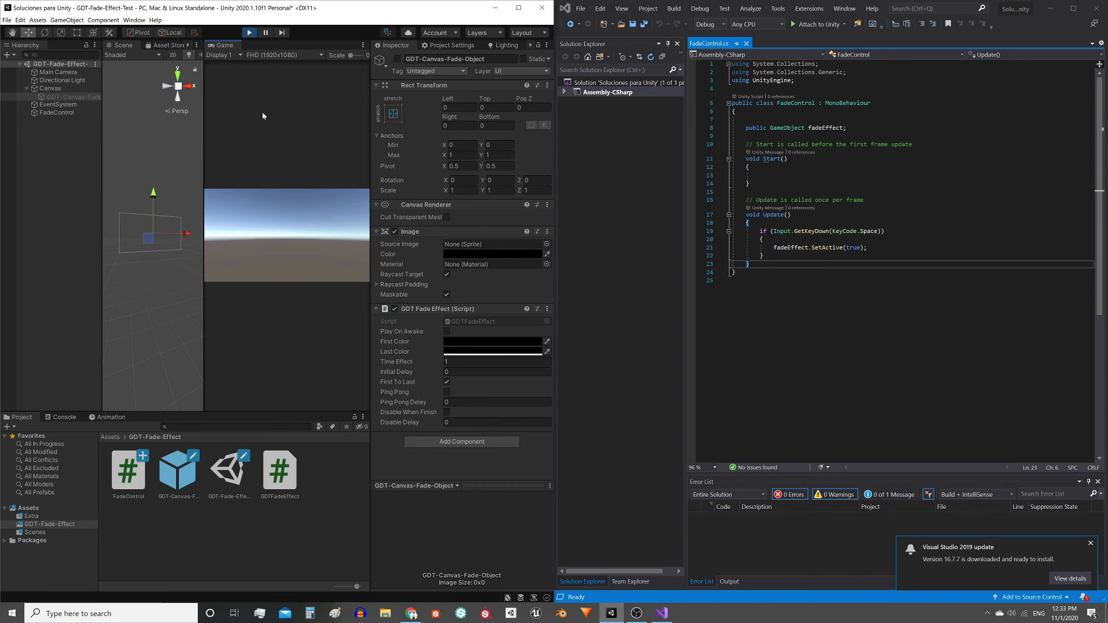
Step: Enable Play On Awake on GDT Fade Effect, rerun the scene, and press Space to fade to black
key("space")
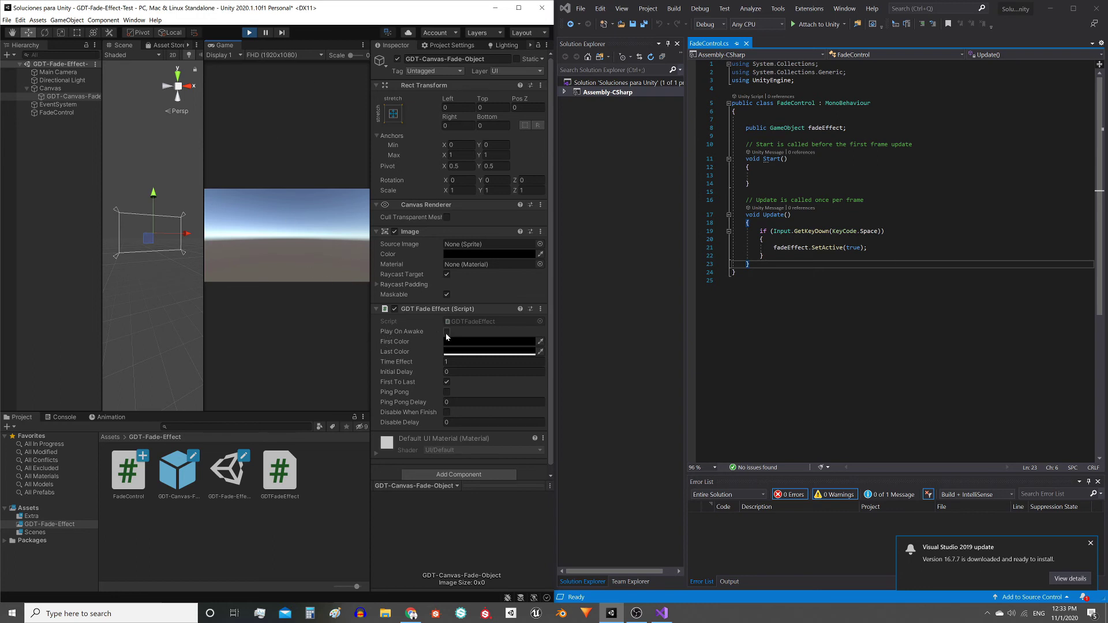
left_click(249, 32)
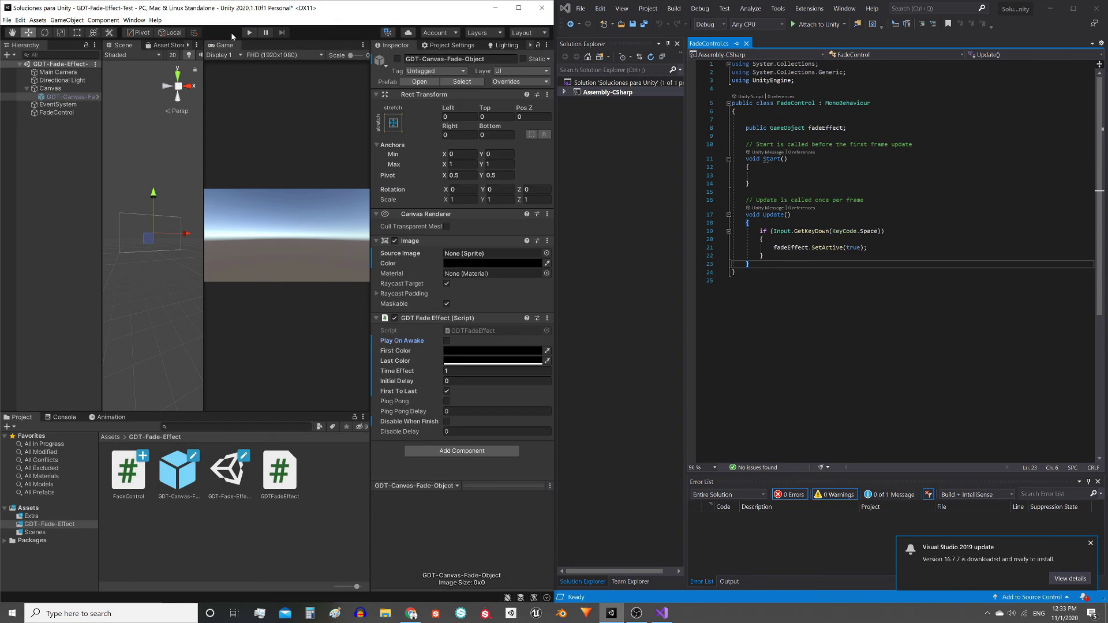
left_click(447, 340)
left_click(249, 33)
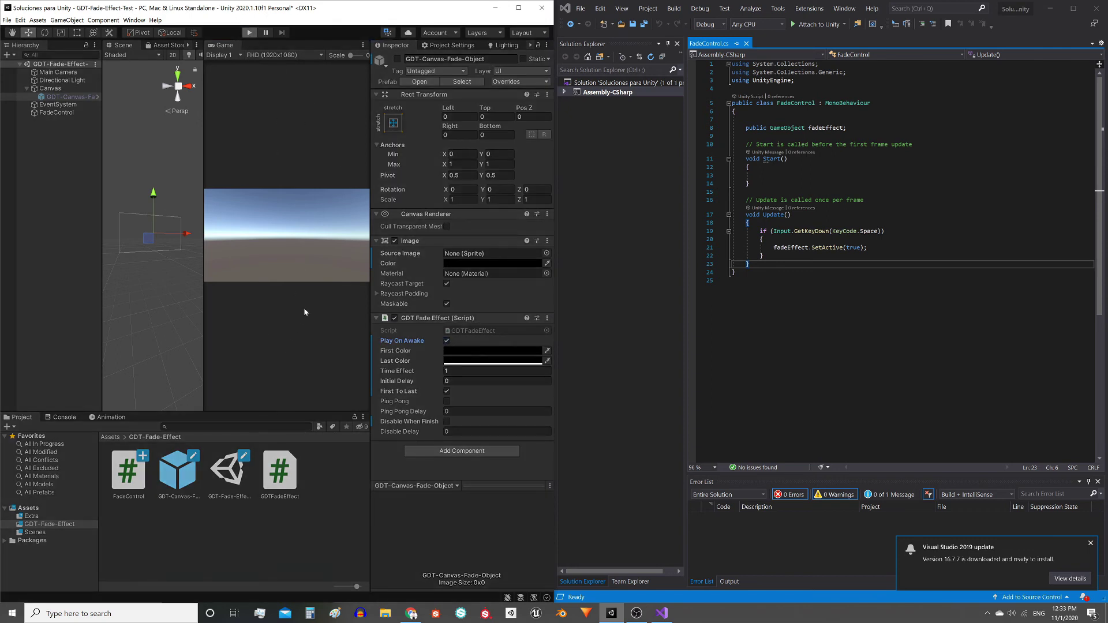
key("space")
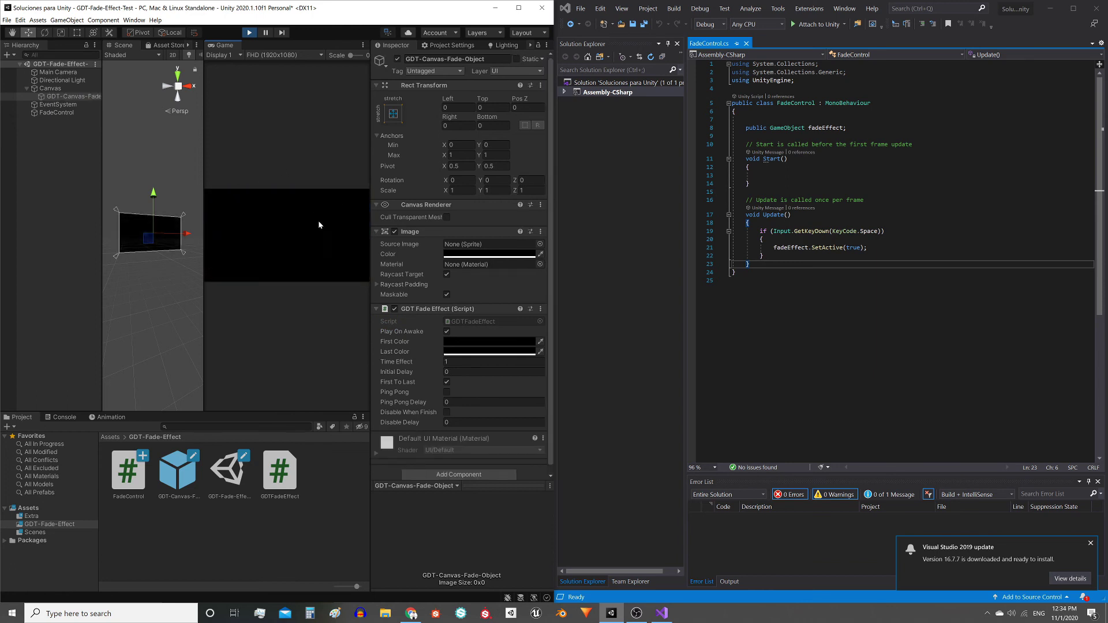
Step: Revisit the SetActive(true) line that activates fadeEffect in FadeControl.cs
left_click_drag(773, 247, 866, 247)
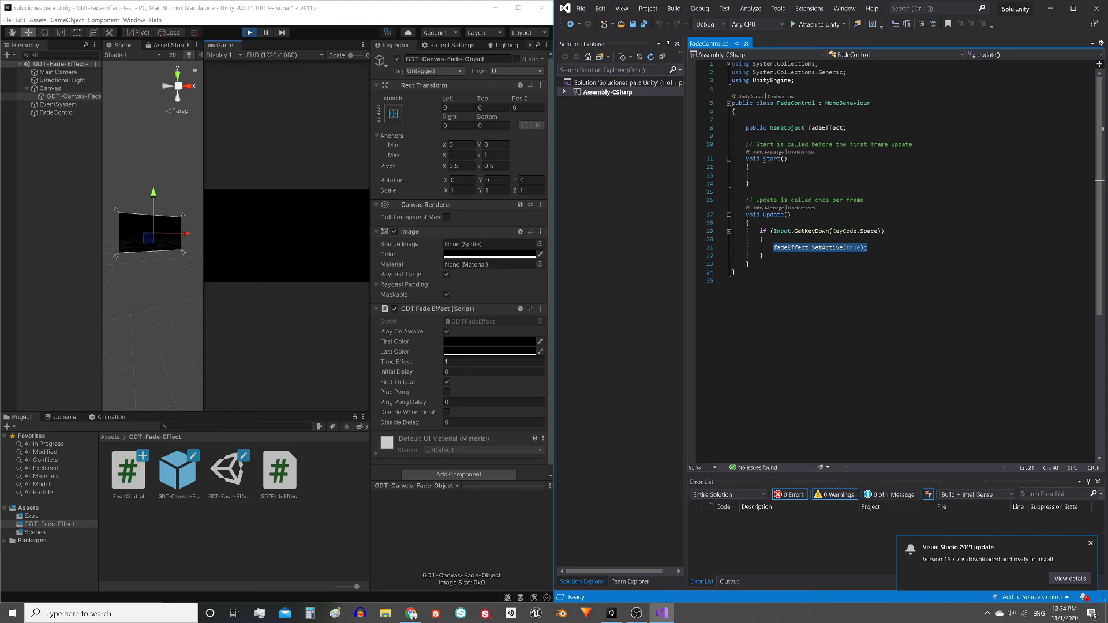
left_click(762, 256)
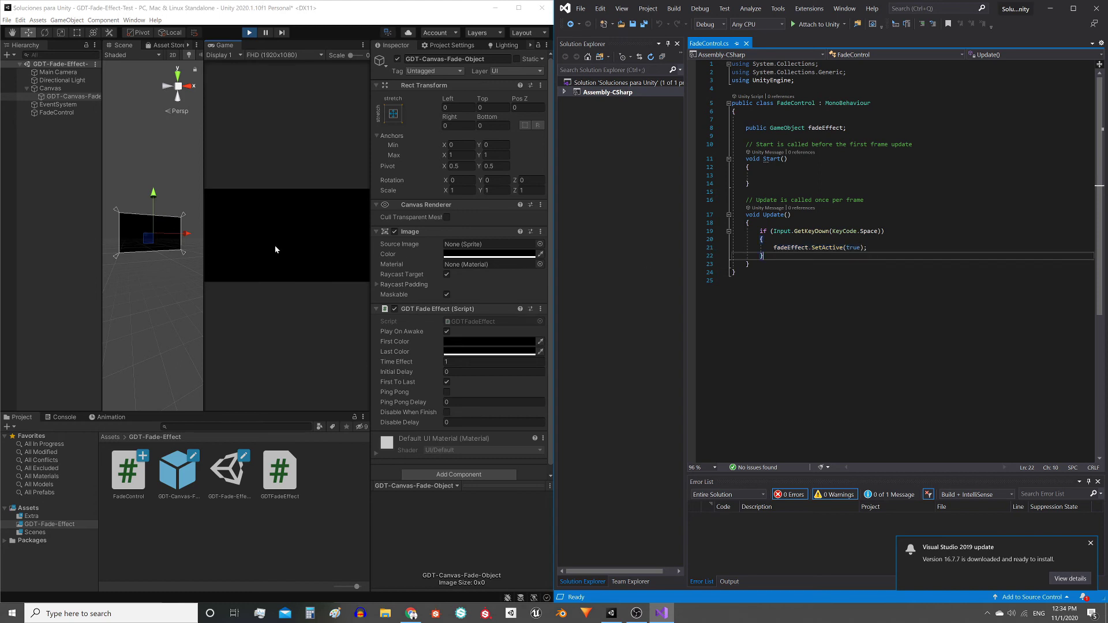
left_click(353, 172)
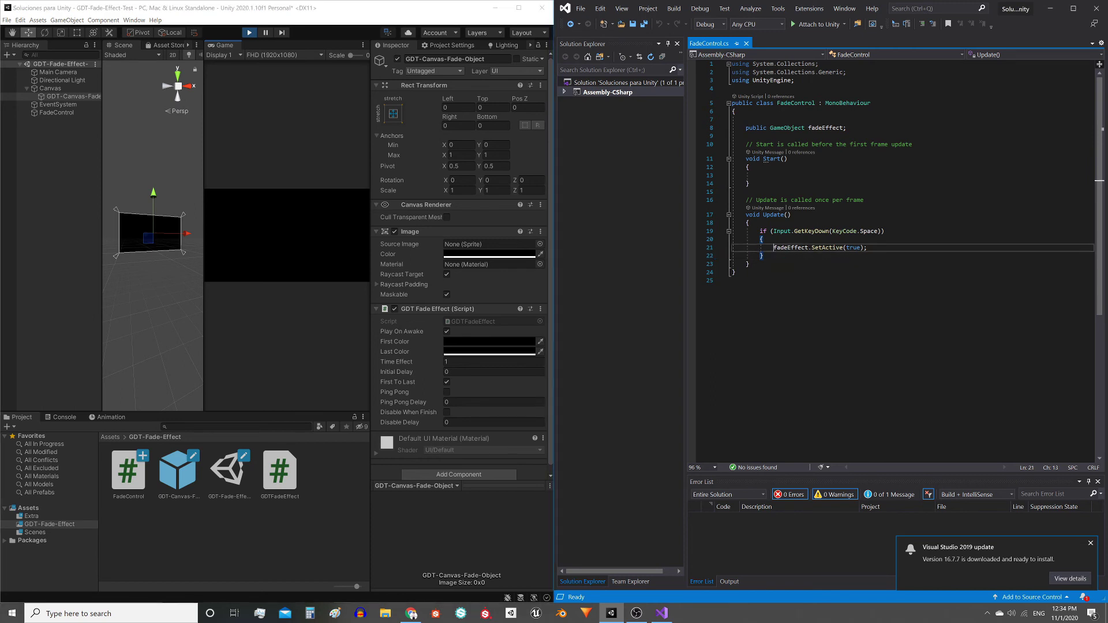
left_click_drag(773, 247, 866, 247)
left_click(813, 247)
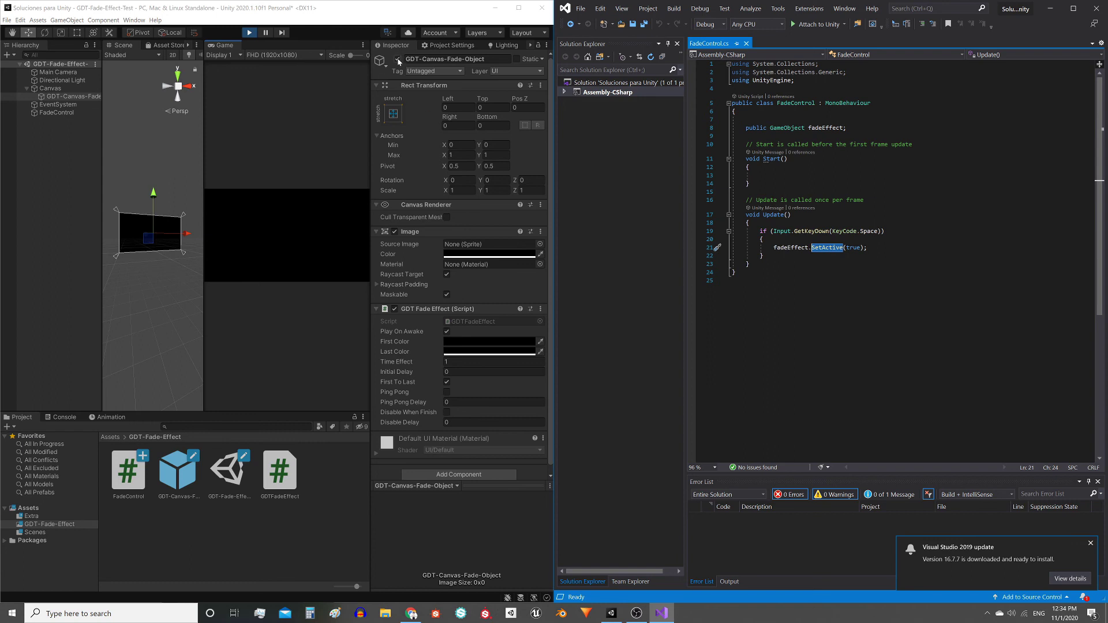
left_click(293, 180)
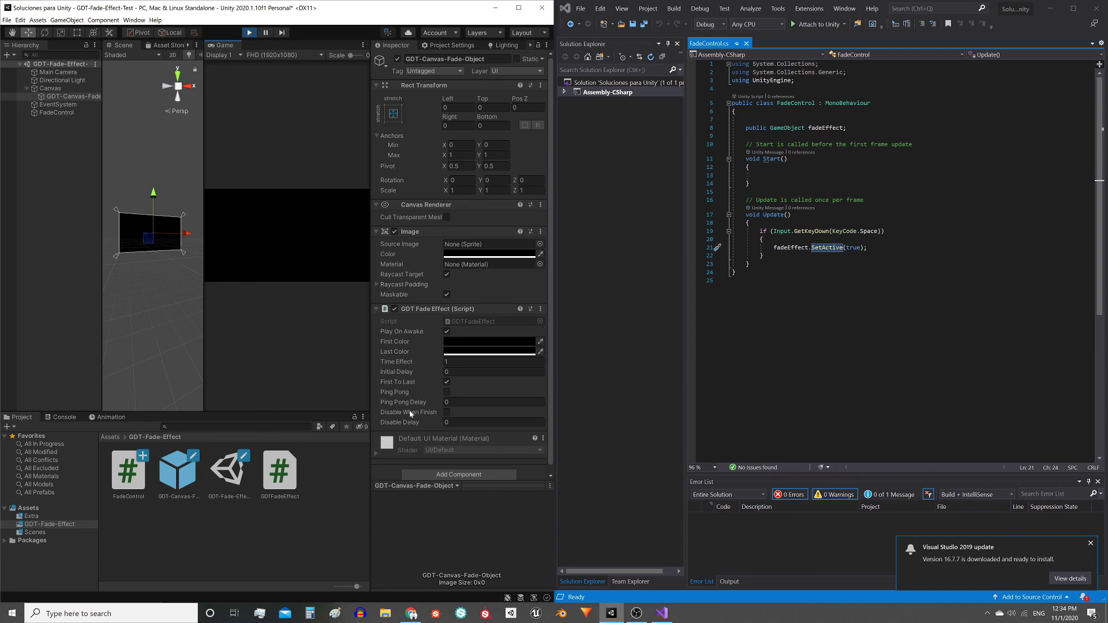
Step: Enable Disable When Finish on GDT Fade Effect and test by pressing Space repeatedly in play
left_click(447, 412)
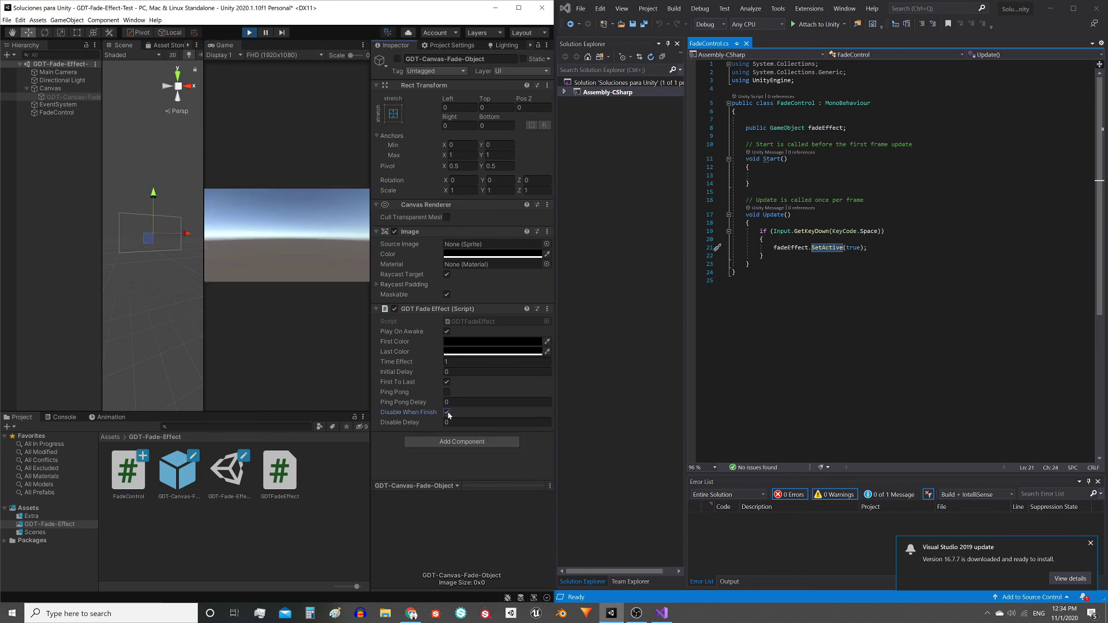
left_click(287, 154)
key("space")
key("space")
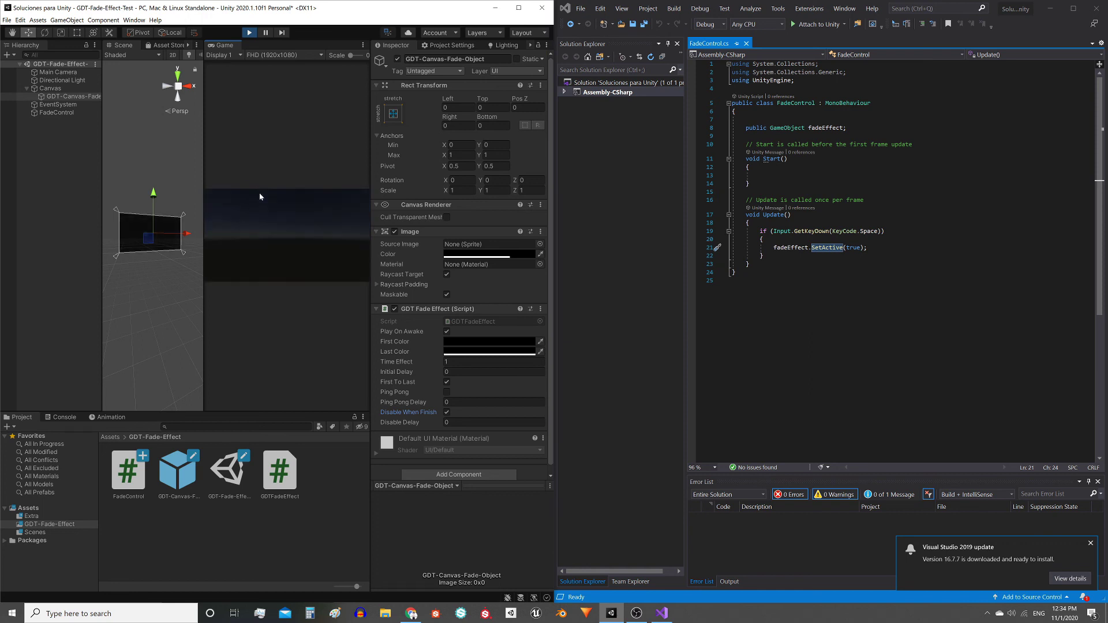
key("space")
key("space")
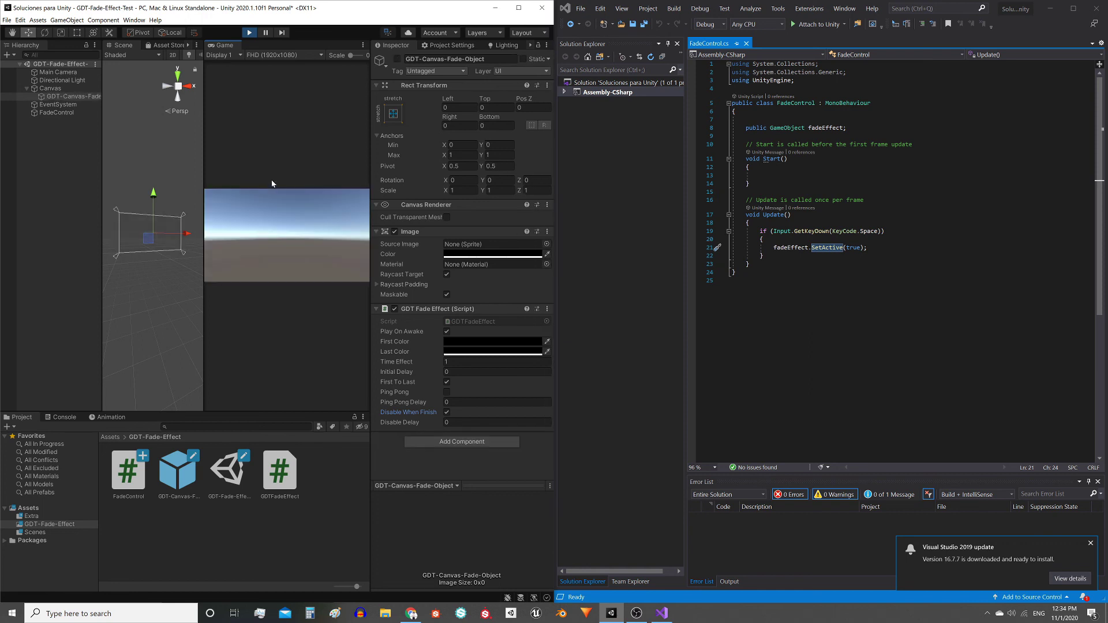
key("alt+Tab")
key("Down")
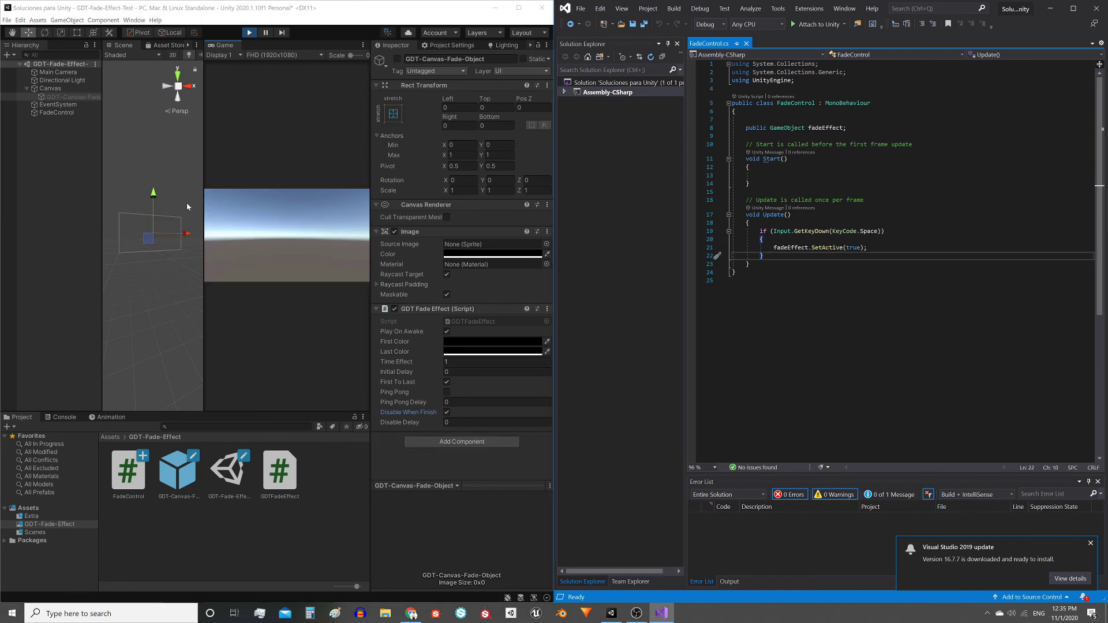